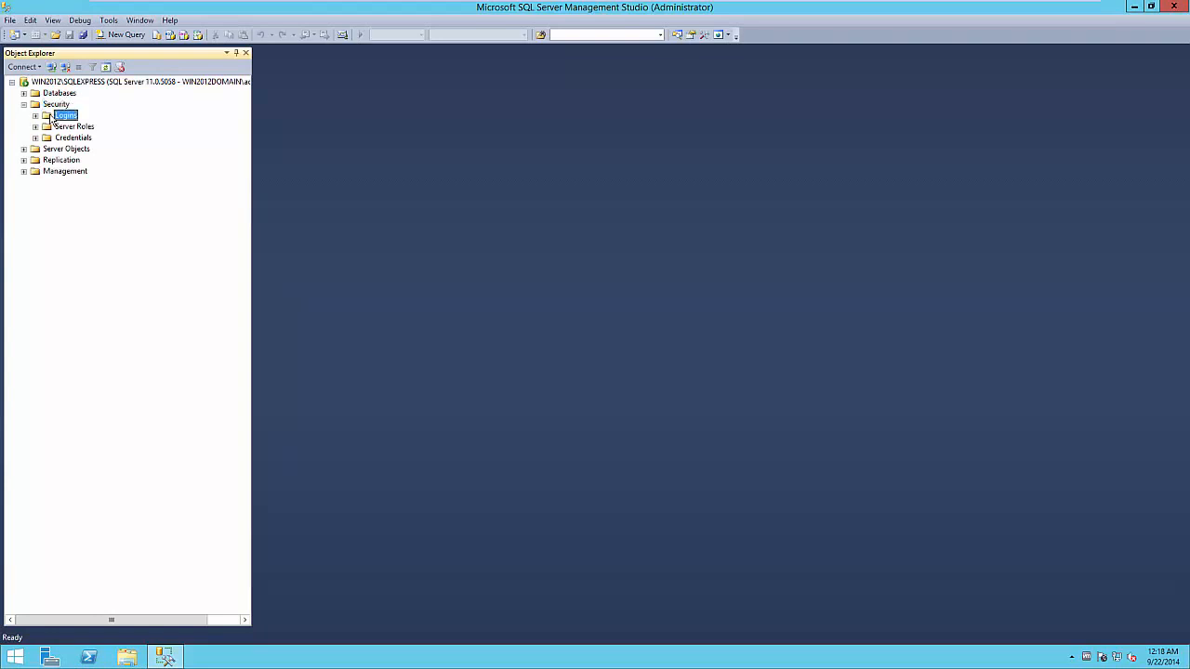
Create a new login SVC_MCAFEESIEM with SQL Server authentication, a password, and policy enforcement off.
right_click(65, 120)
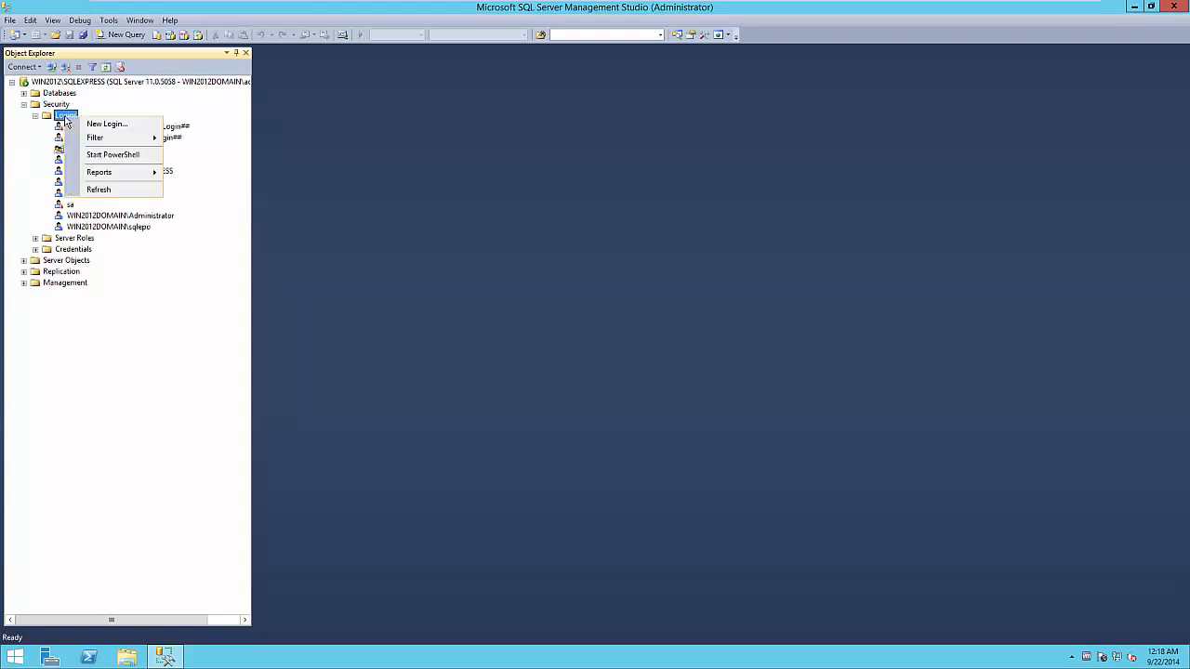
left_click(98, 127)
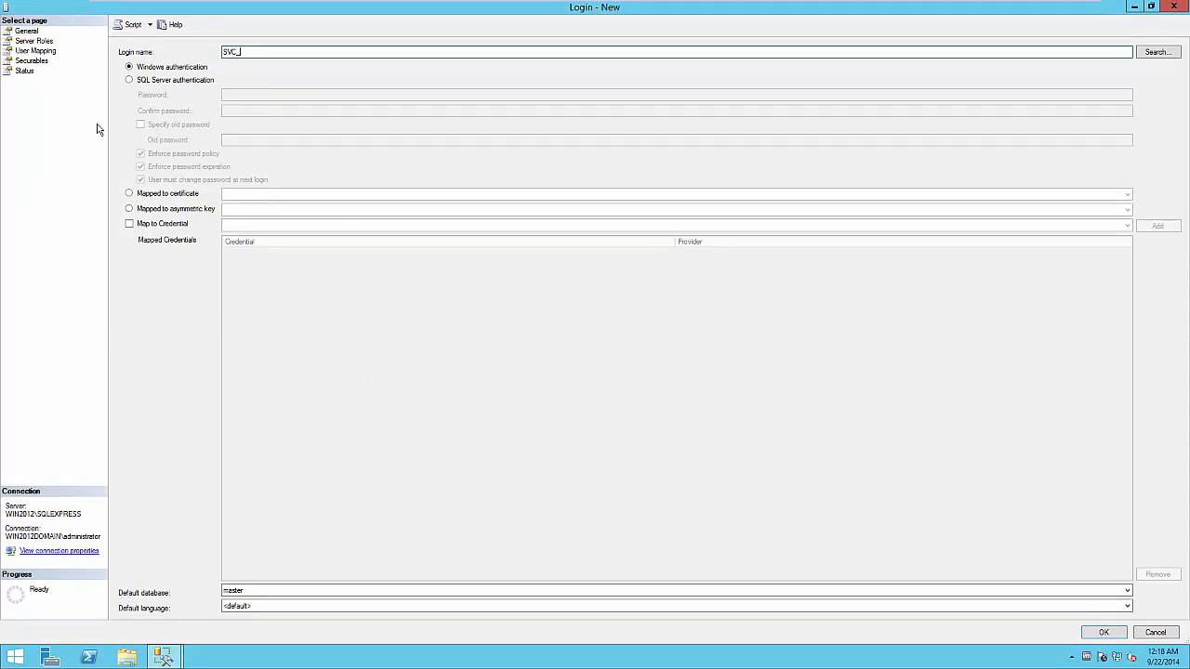
type("SVC_MCAFEESIEM")
left_click(173, 82)
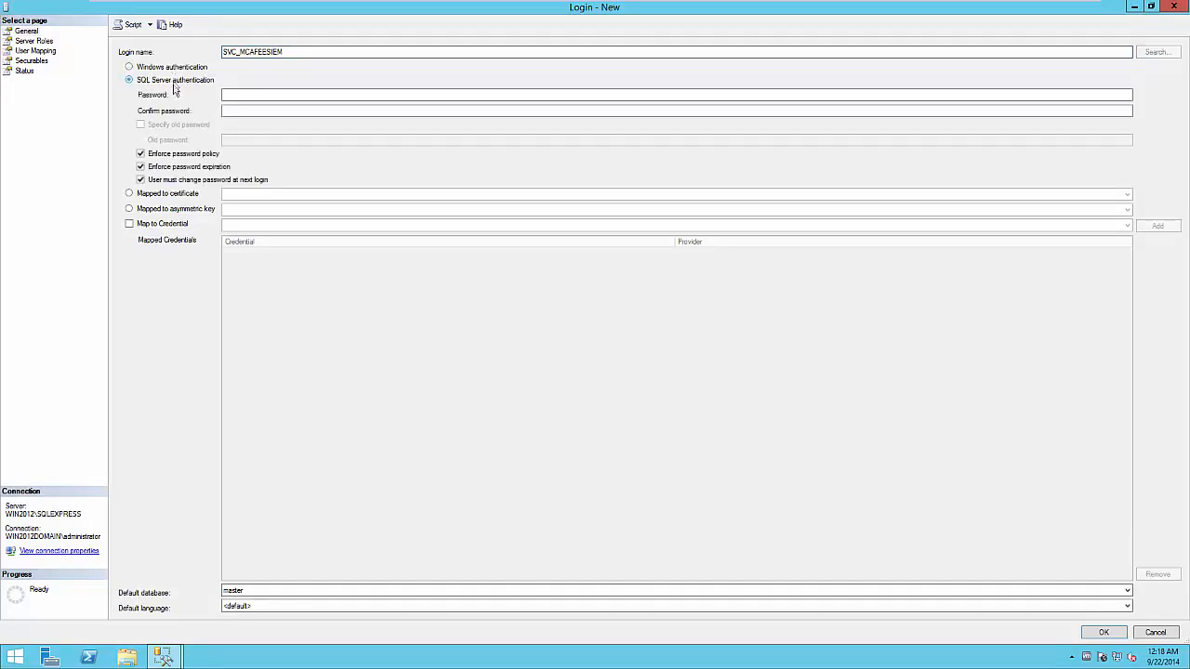
left_click(183, 154)
left_click(250, 99)
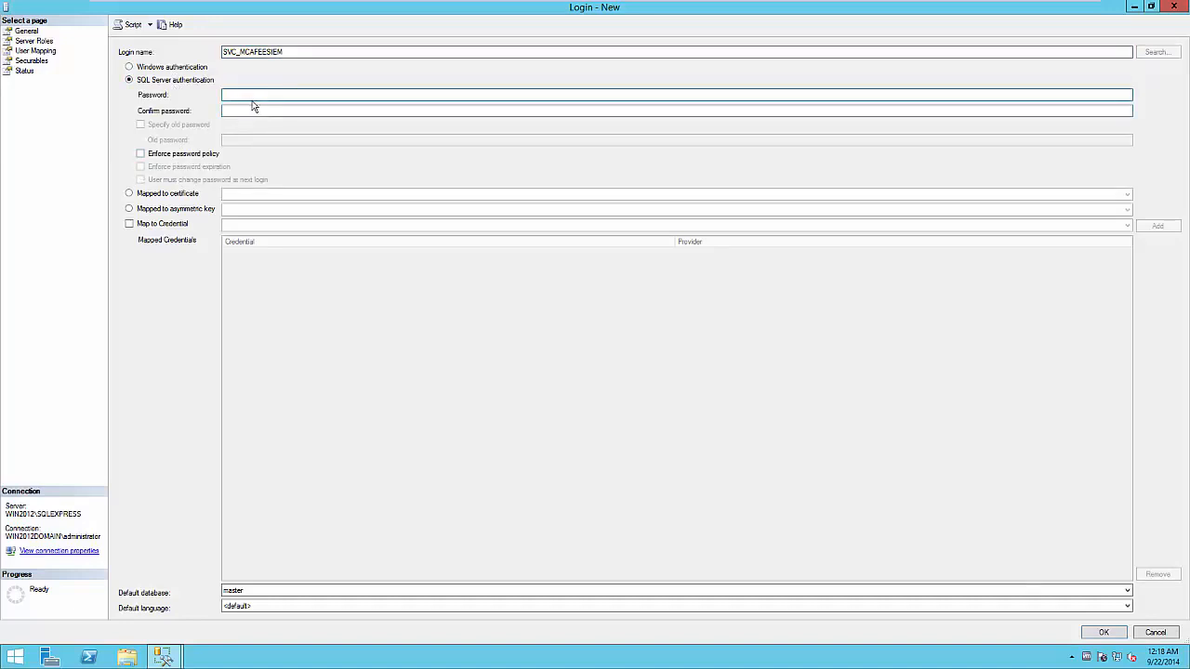
type("*******")
key("Tab")
type("*******")
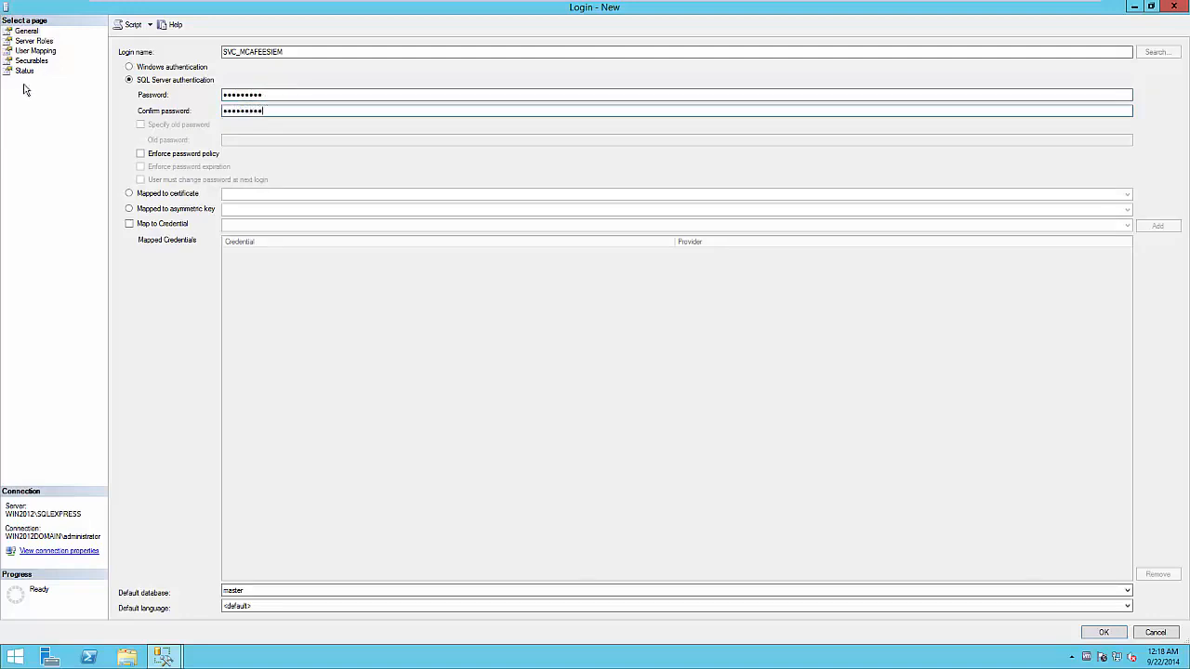
Map the login to ePO_WIN2012 with the db_datareader role and create it.
left_click(45, 51)
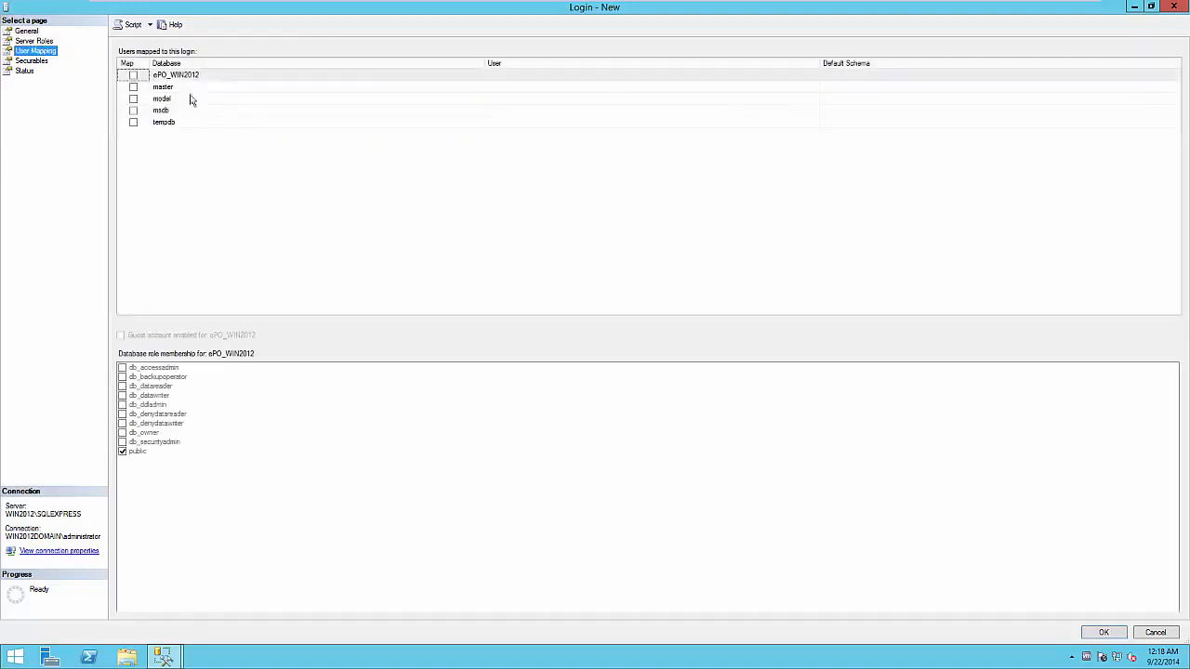
left_click(133, 75)
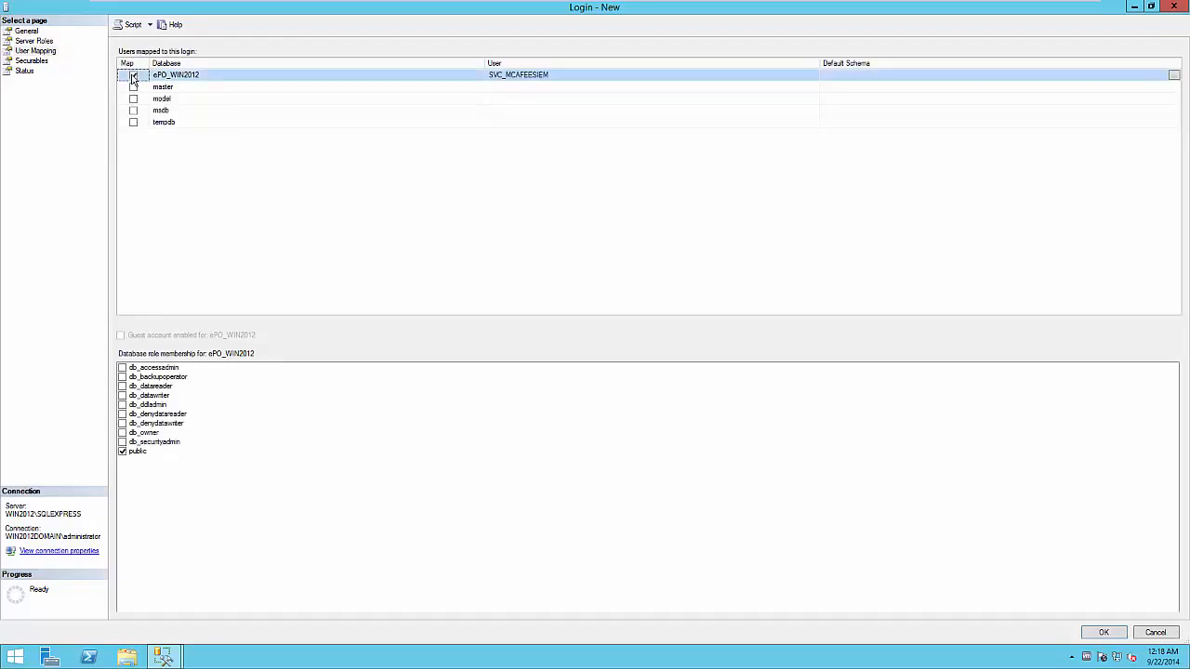
left_click(122, 385)
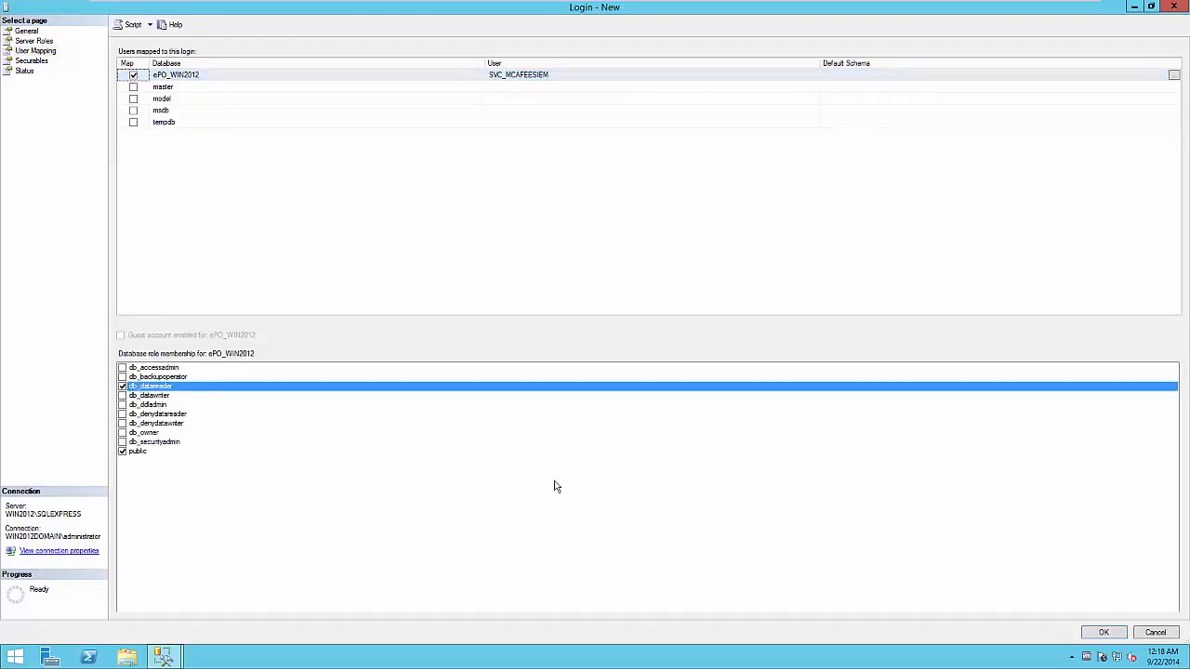
left_click(1103, 632)
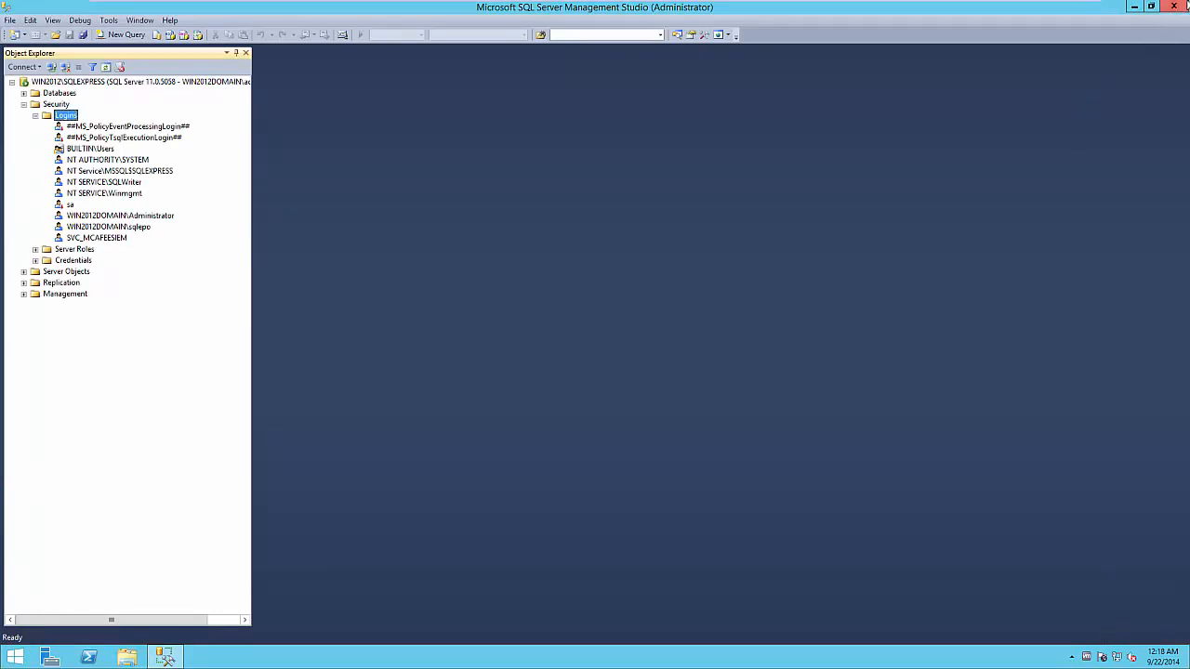
Close SQL Server Management Studio and log on to ePolicy Orchestrator with the administrator's credentials.
left_click(1175, 7)
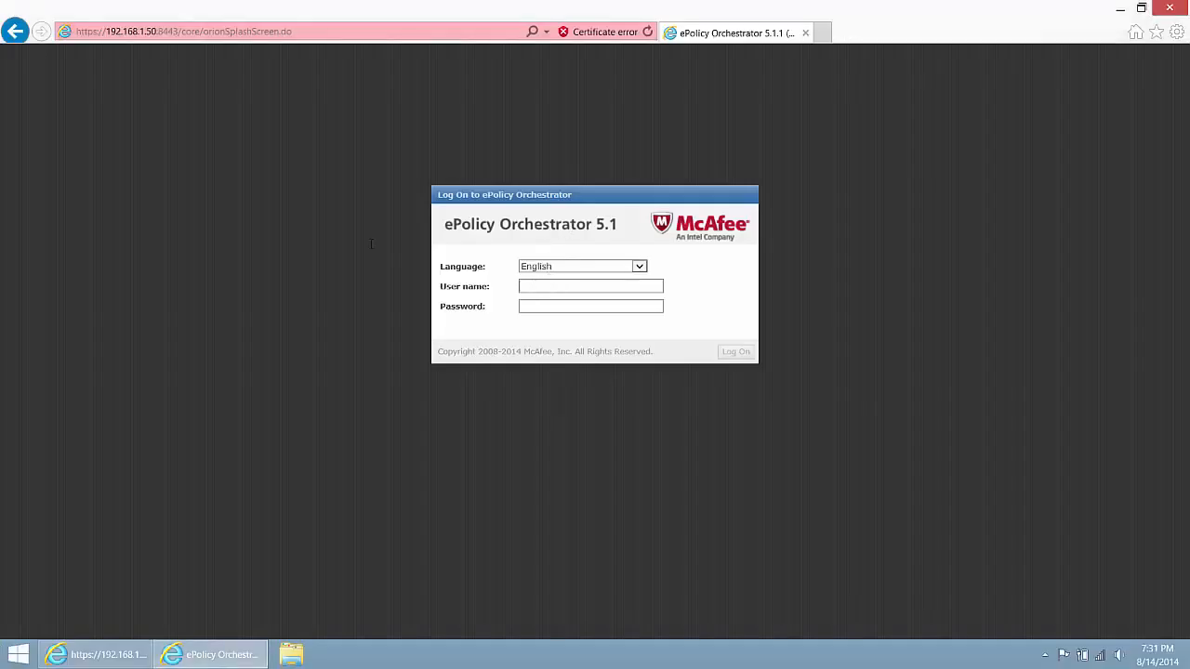
left_click(530, 286)
key("Tab")
type("••••••••")
key("Return")
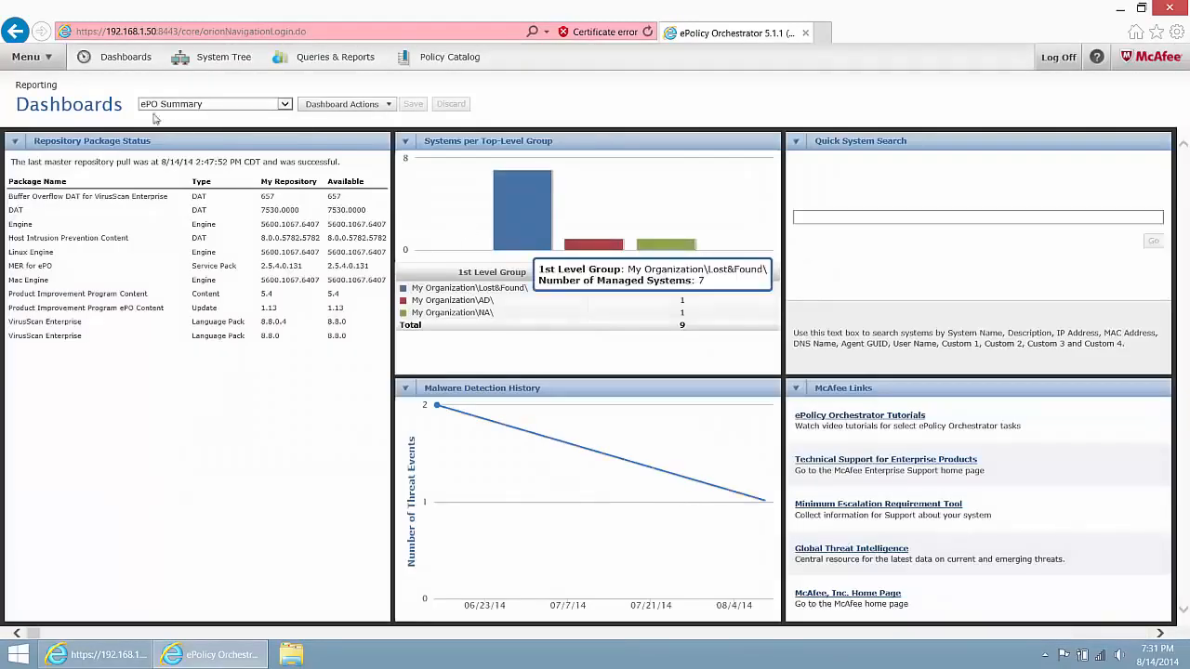
left_click(47, 58)
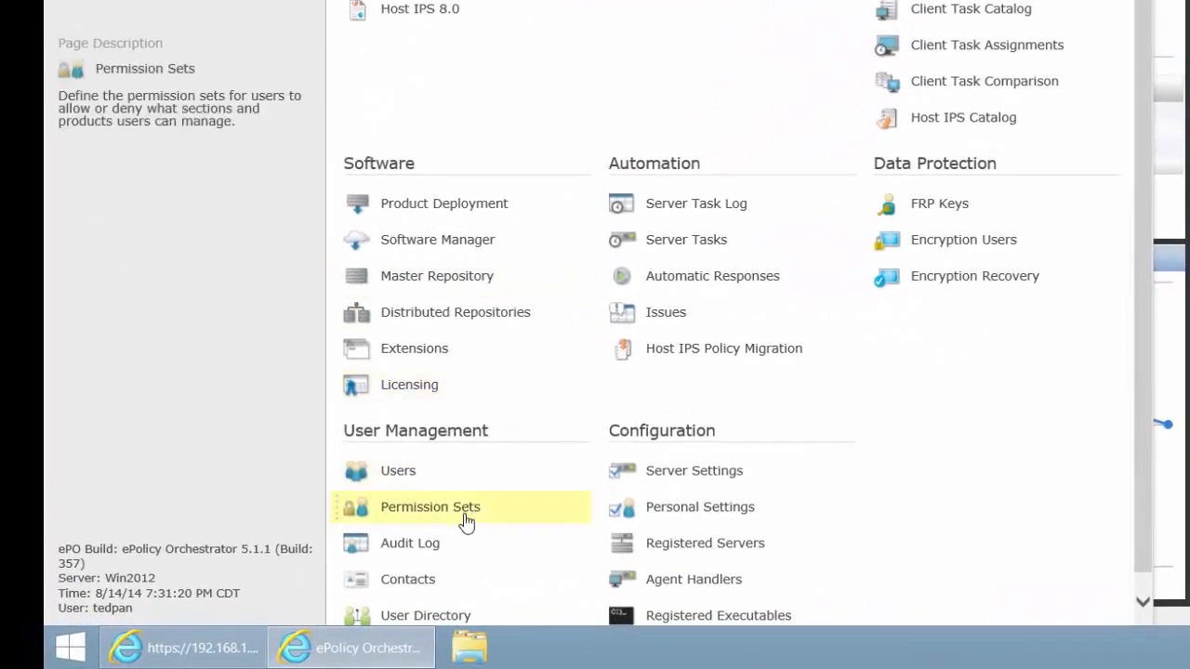
Create and save a new permission set named 'McAfee SIEM'.
left_click(467, 522)
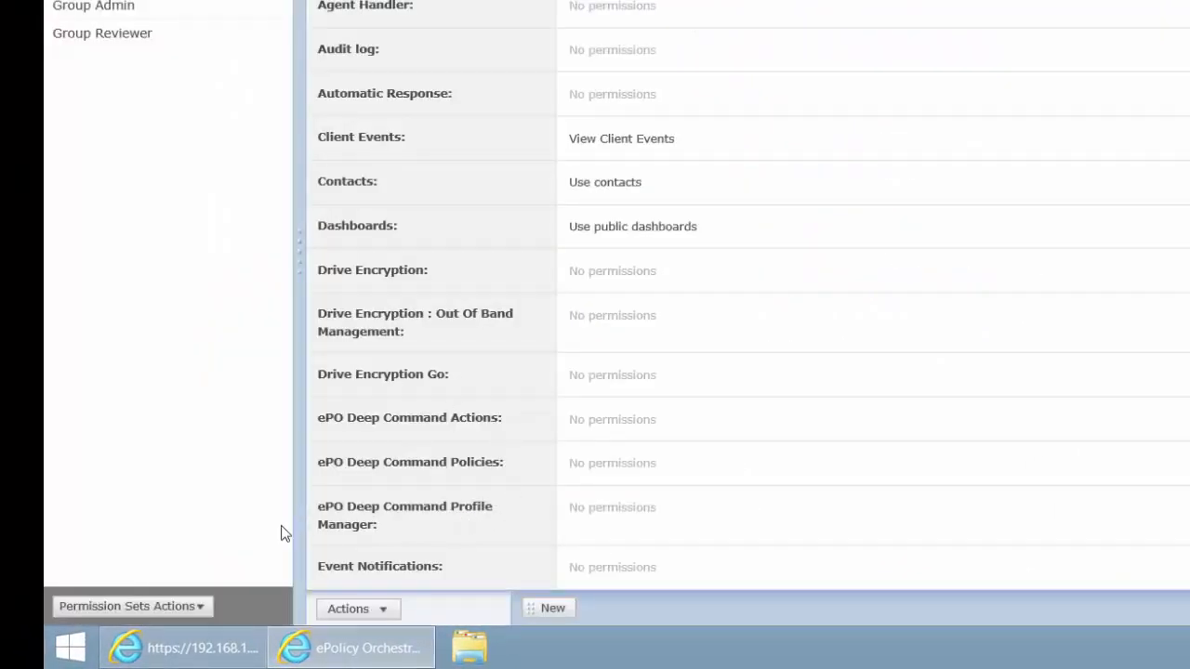
left_click(376, 608)
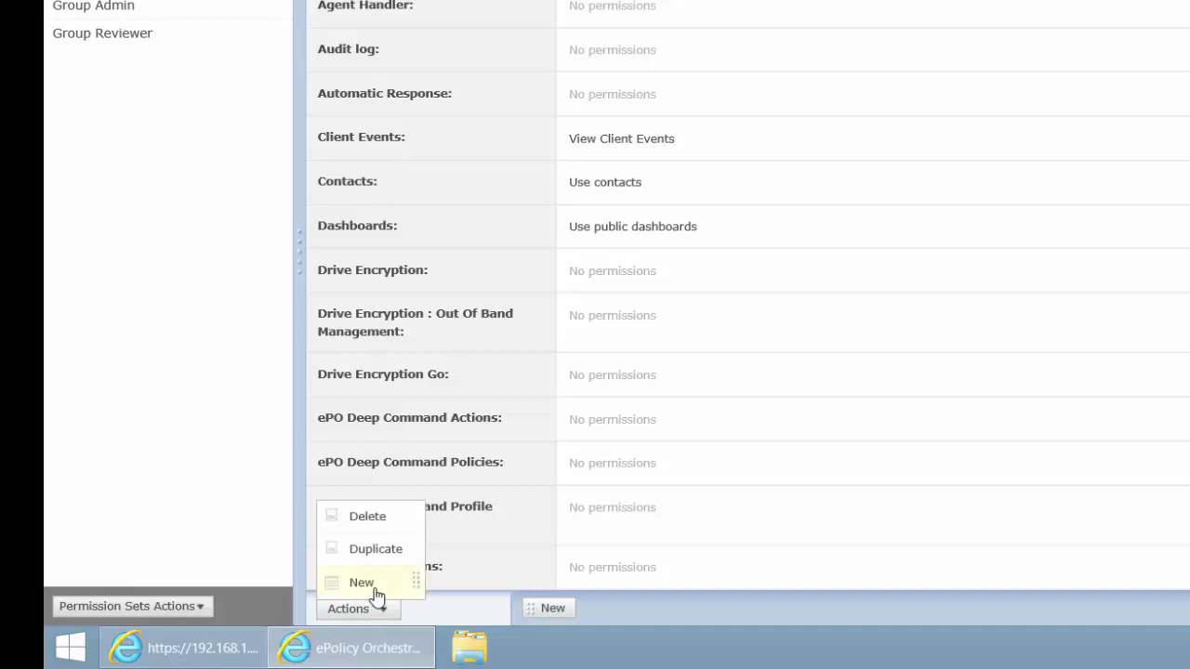
left_click(361, 582)
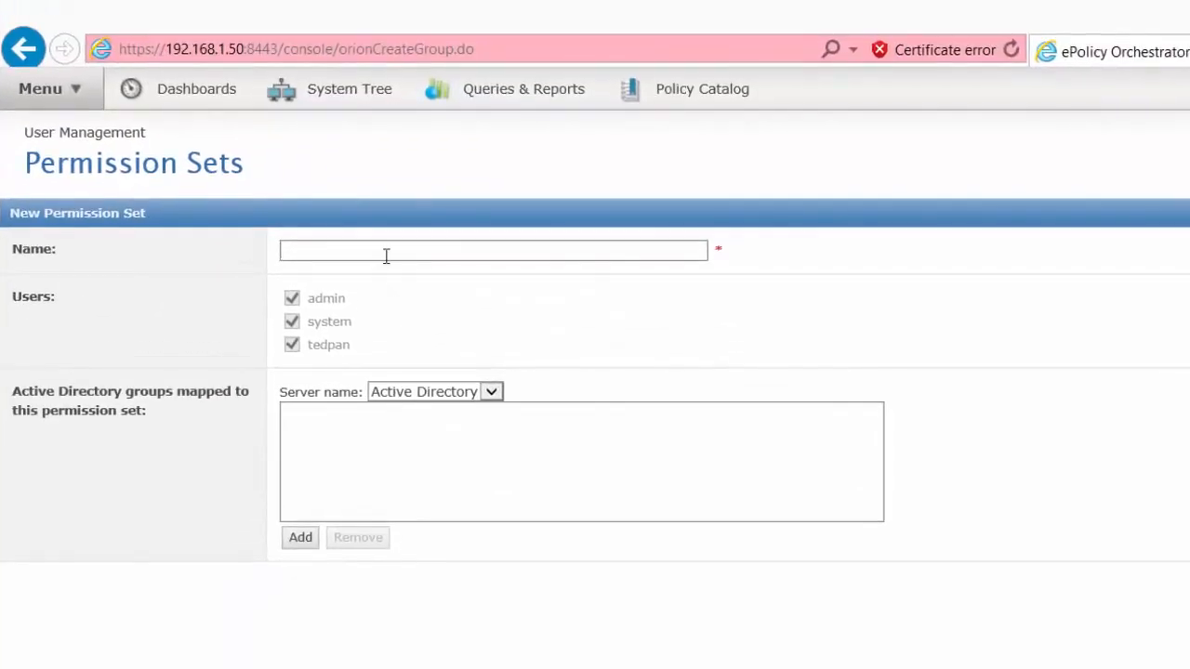
type("McAfee SIE")
type("M")
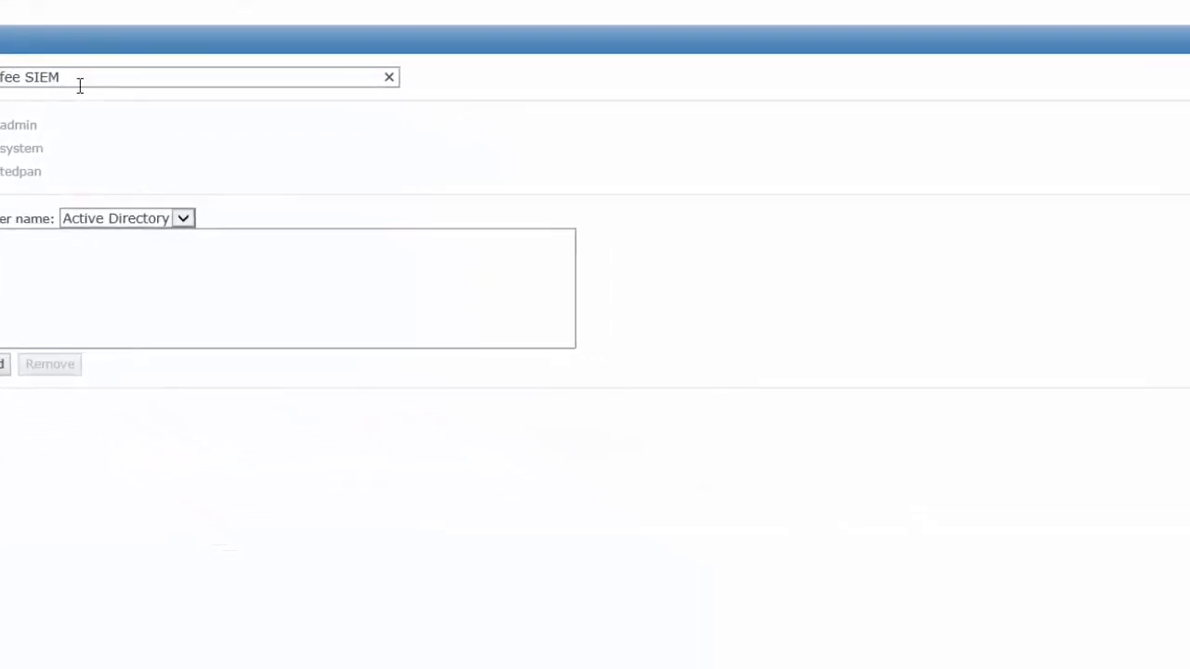
left_click(1143, 632)
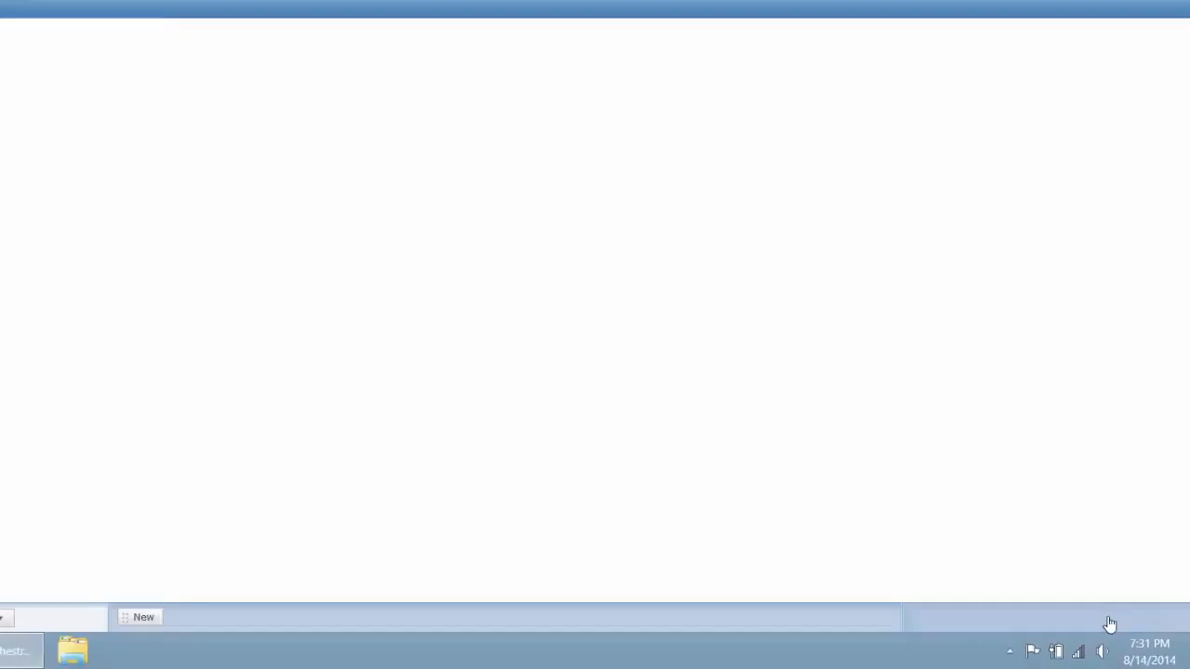
Allow McAfee SIEM to wake up agents and apply, exclude and clear tags in Systems permissions.
scroll(719, 399, "down", 10)
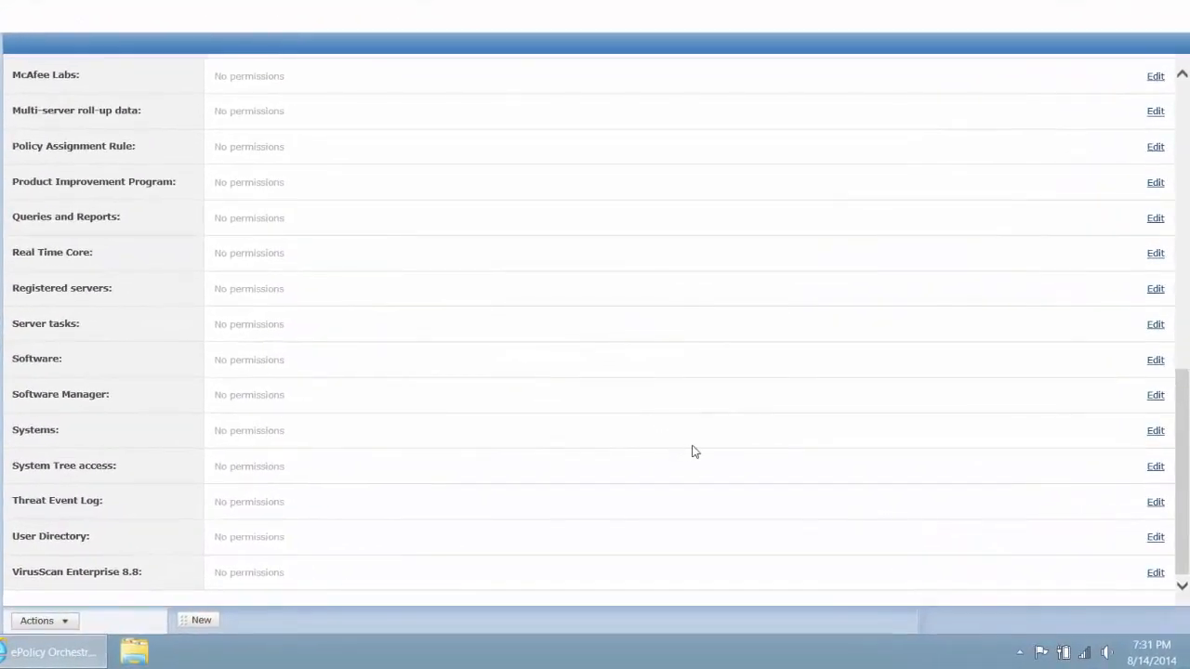
left_click(1158, 433)
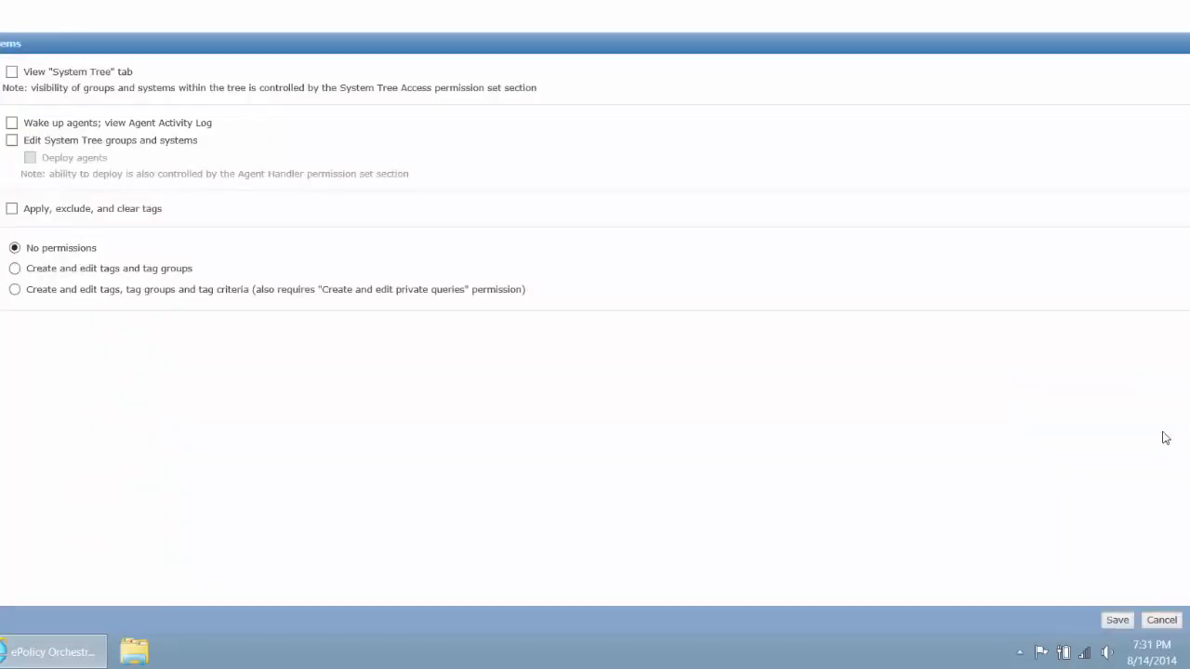
left_click(12, 123)
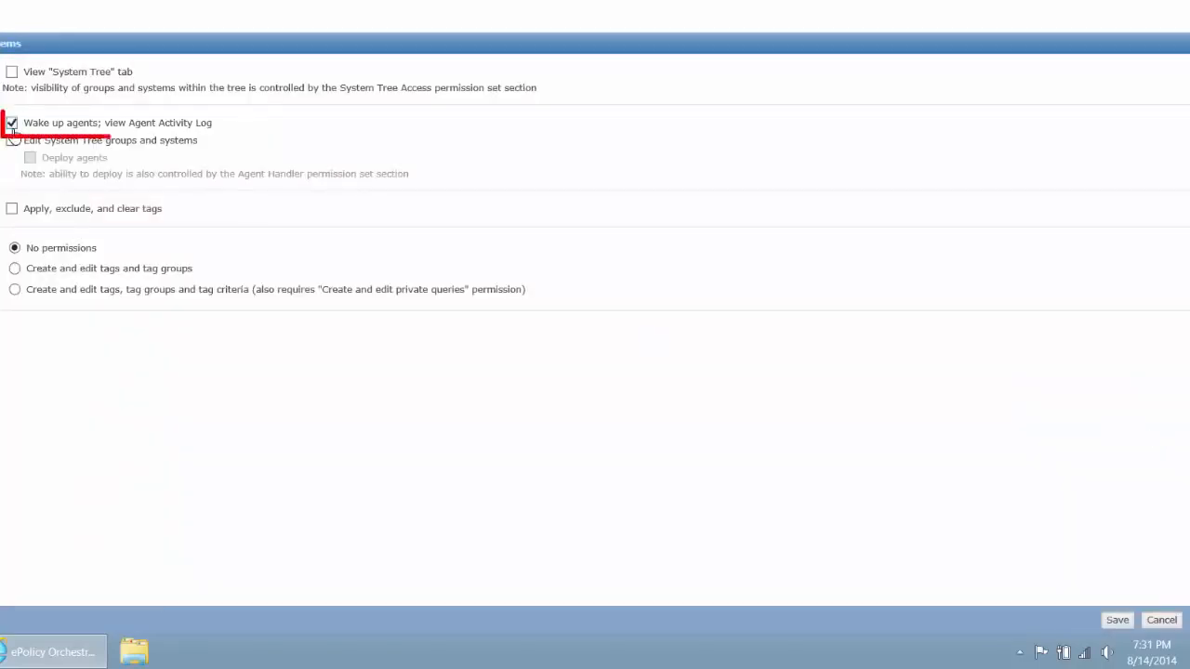
left_click(13, 209)
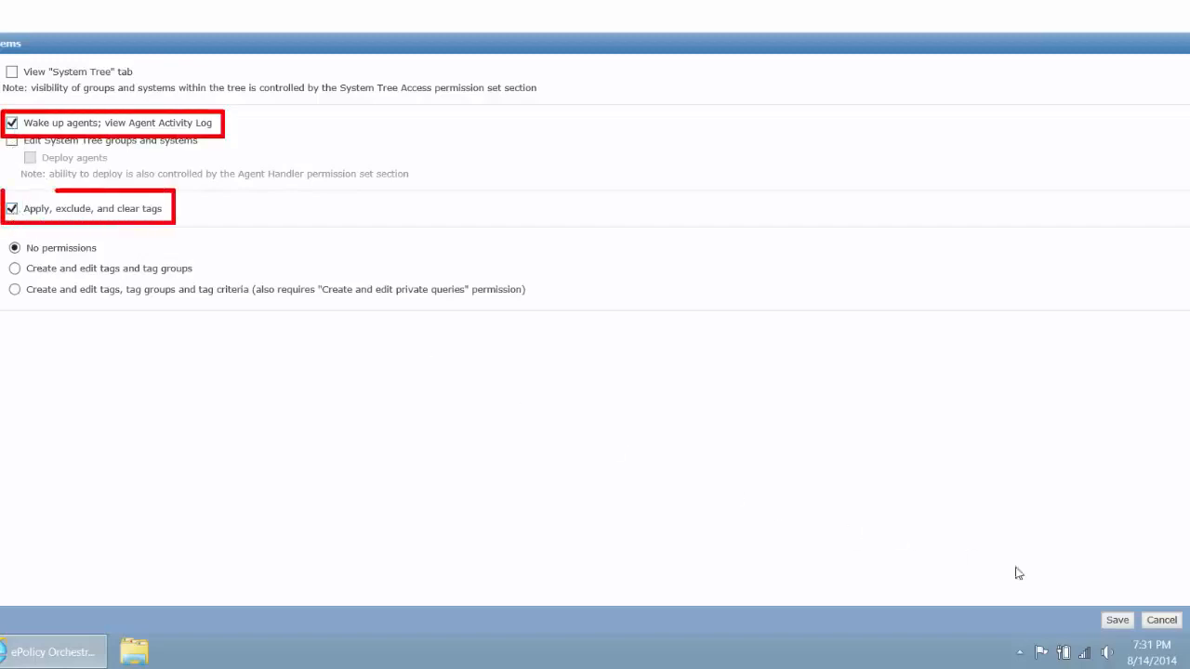
left_click(1123, 625)
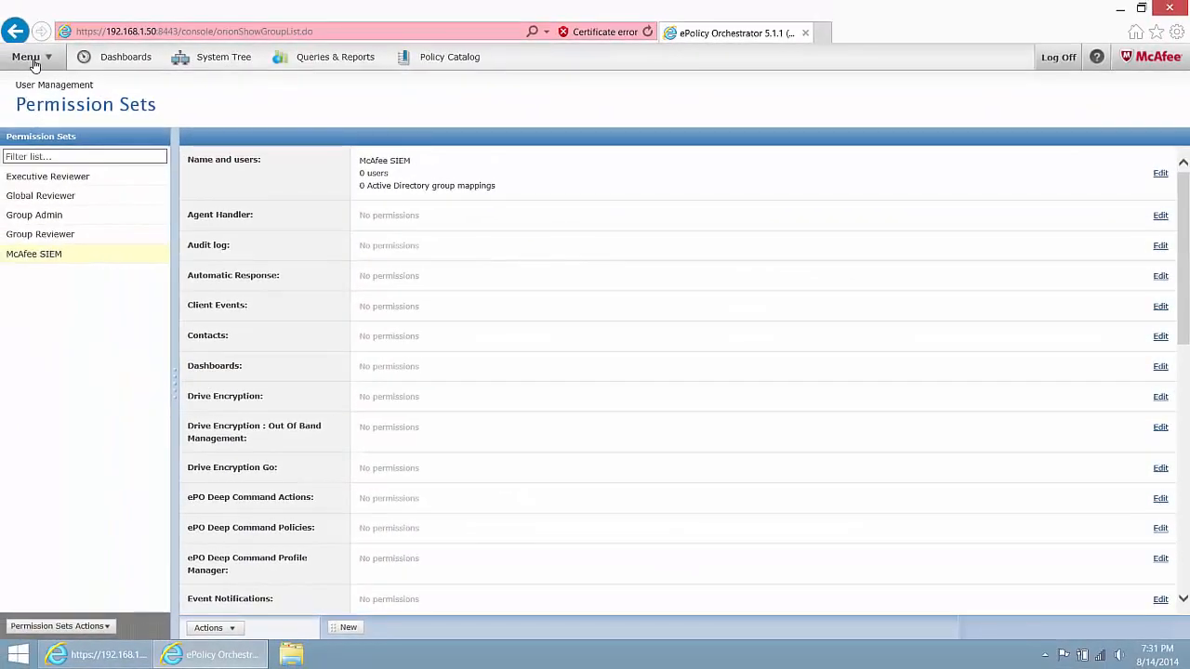
Create a new ePO user SIEMSVC with a confirmed password.
left_click(33, 62)
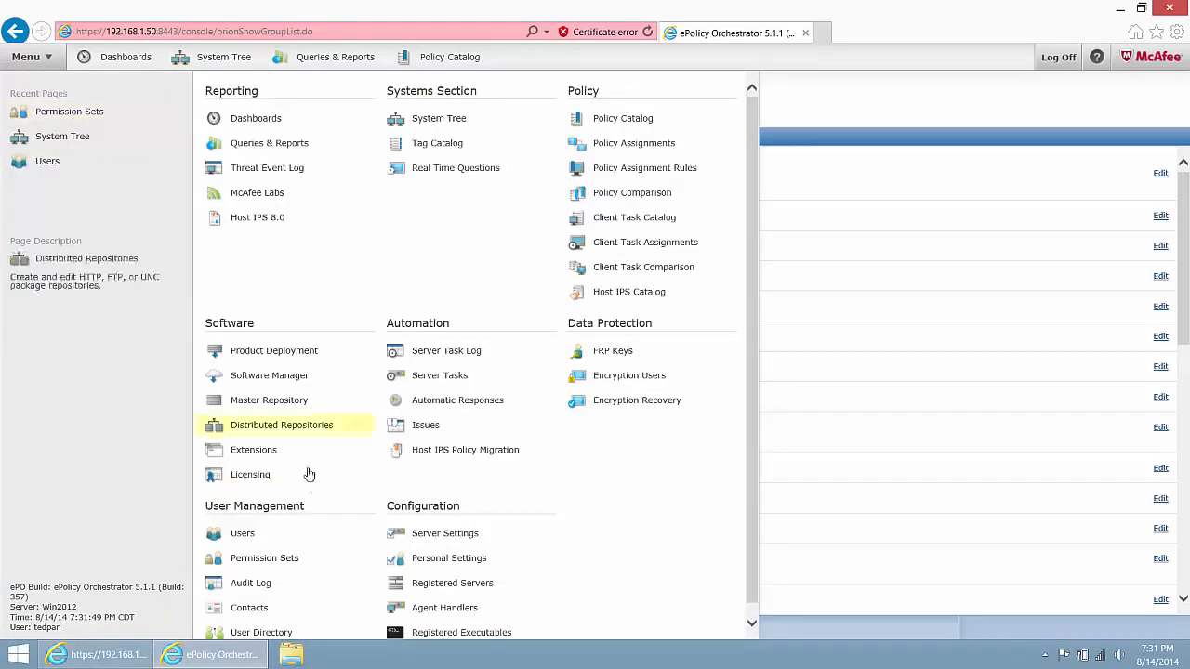
left_click(251, 536)
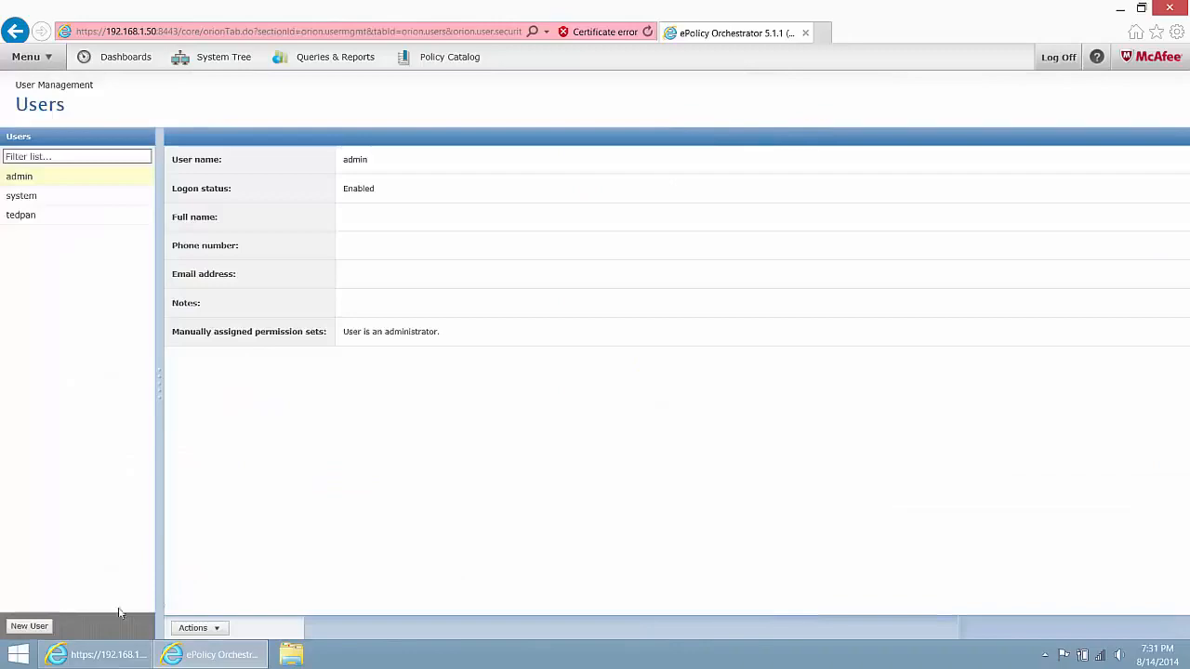
left_click(29, 626)
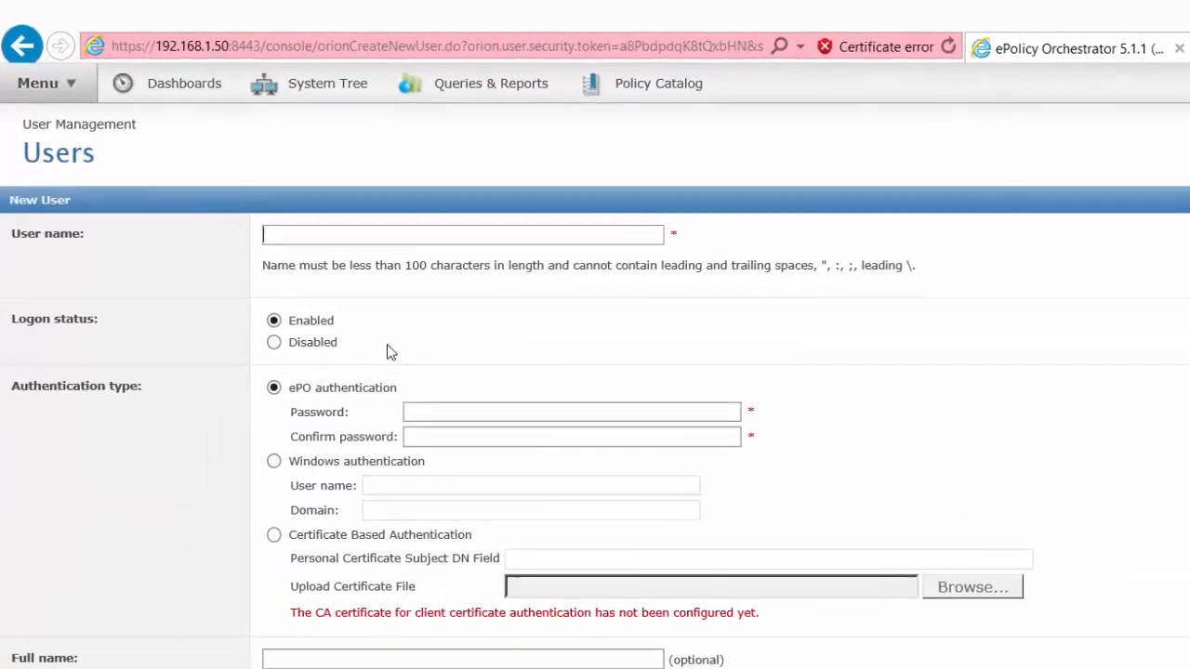
type("SIEMSVC")
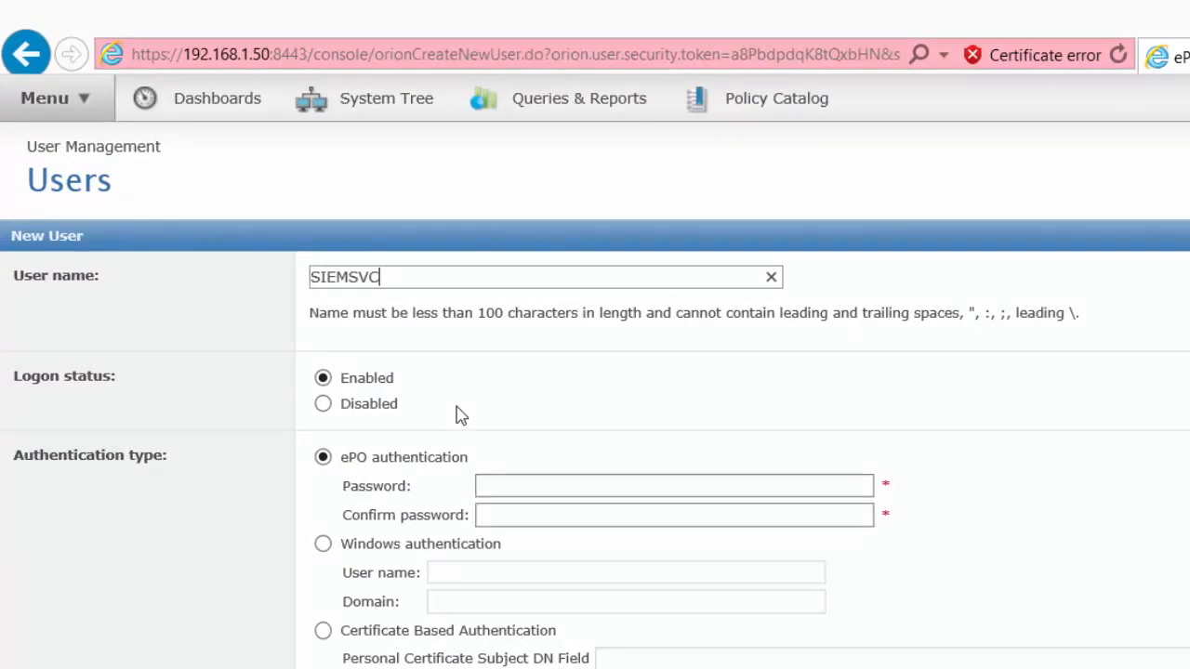
left_click(498, 481)
type("*********")
key("Tab")
type("*********")
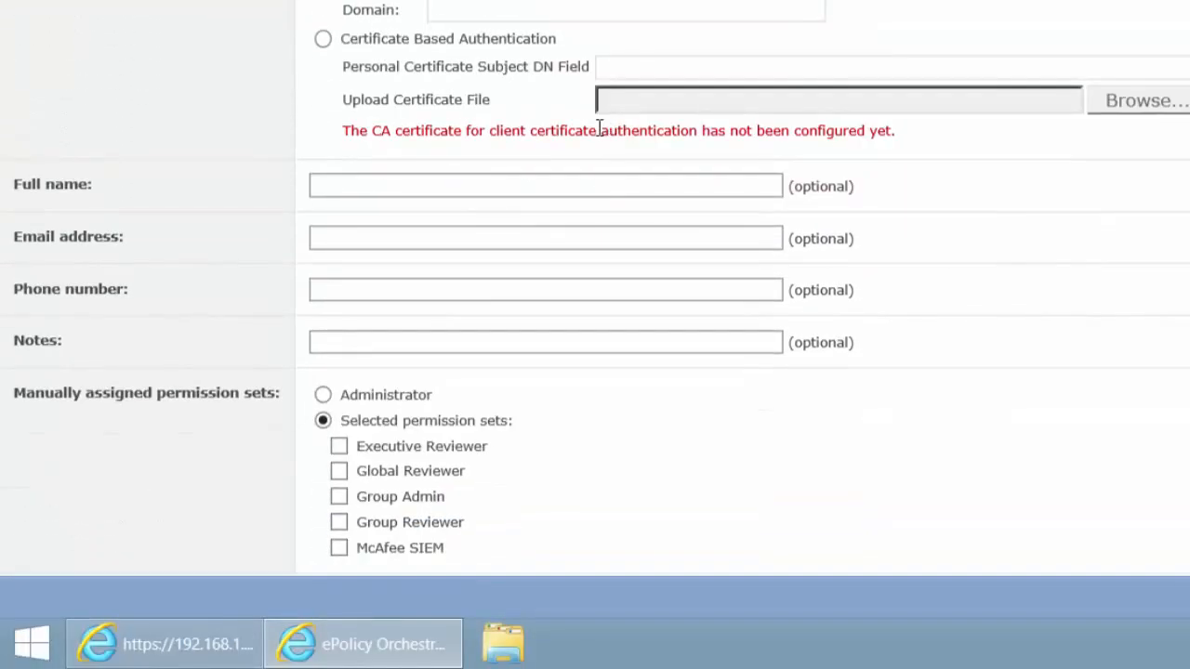
Assign SIEMSVC the McAfee SIEM permission set, save it, and bring up the ESM login.
left_click(338, 548)
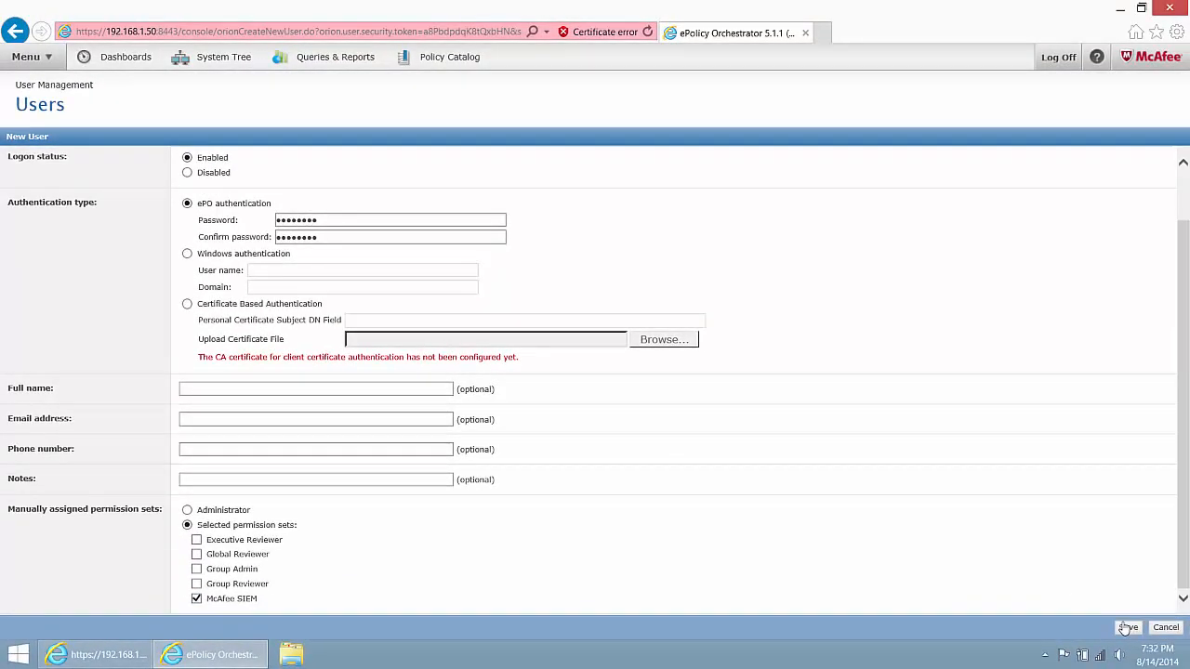
left_click(1126, 628)
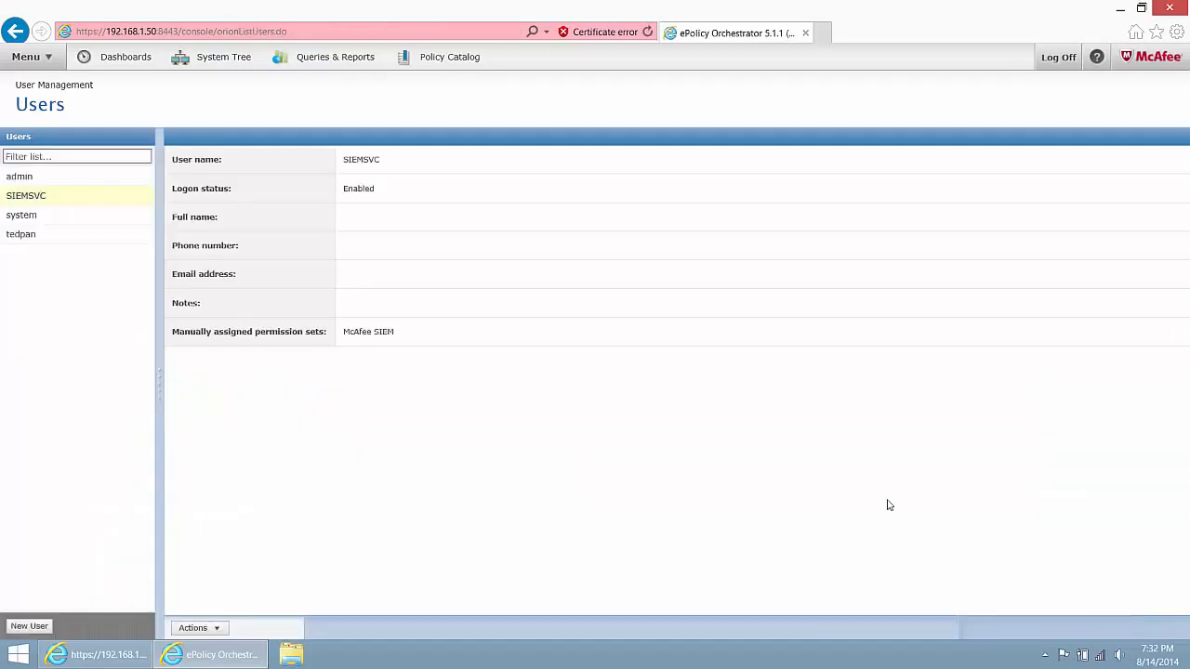
left_click(102, 655)
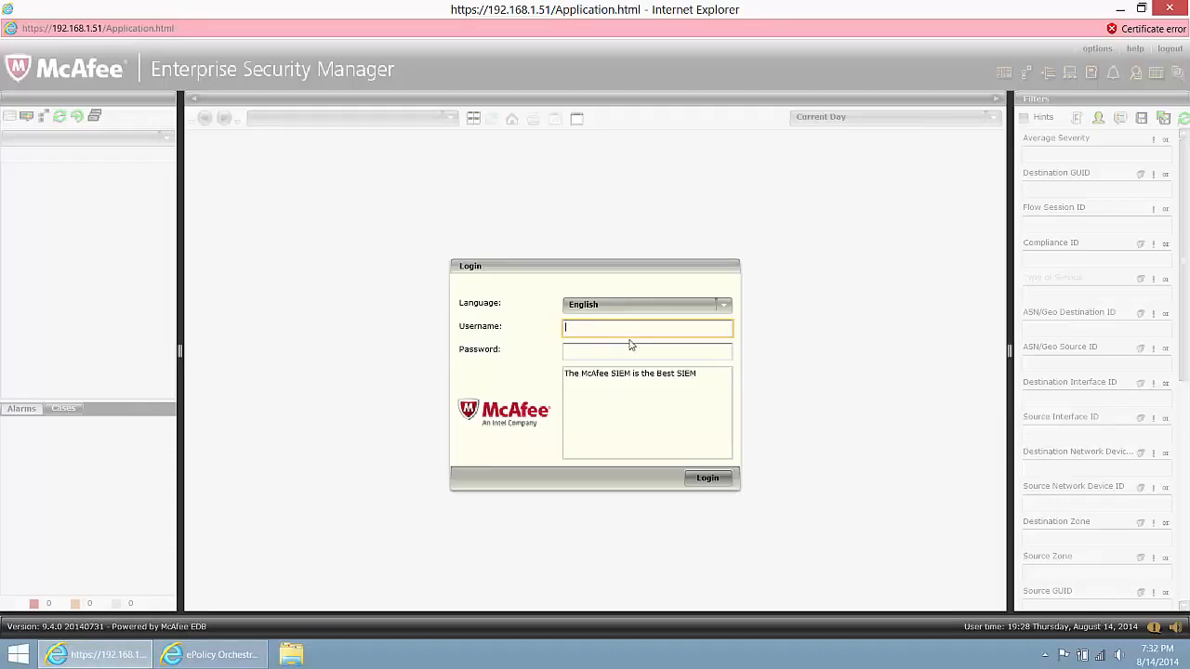
Log in to Enterprise Security Manager with the administrator's username and password.
key("Tab")
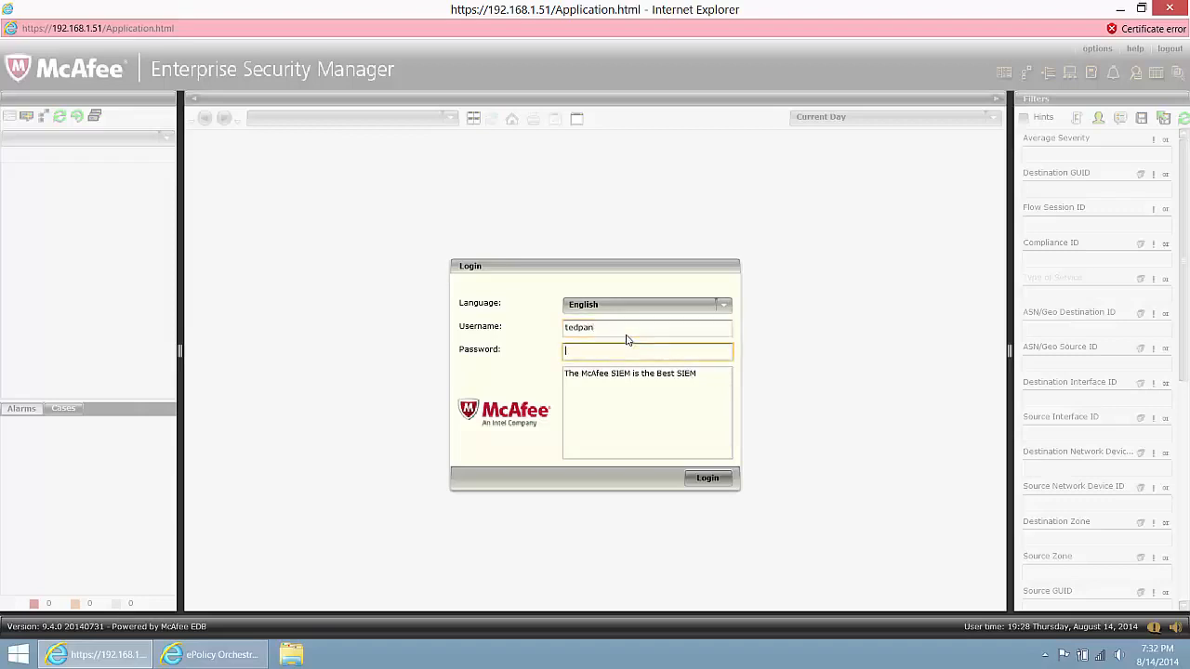
type("*******")
key("Return")
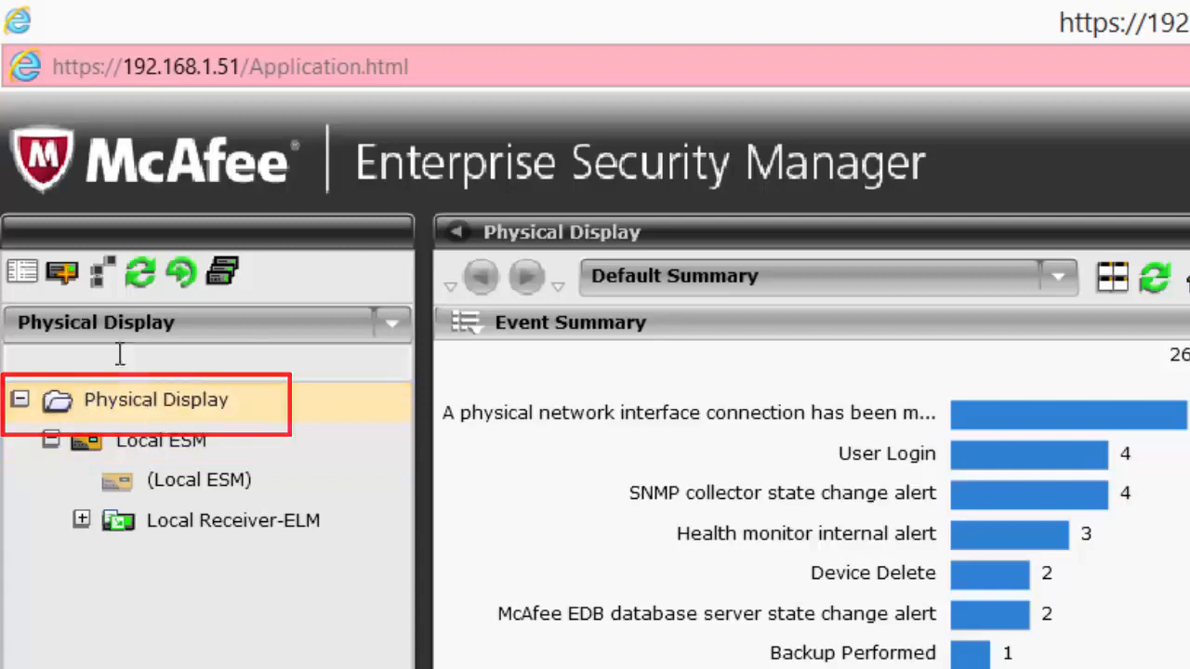
Add a McAfee ePolicy Orchestrator (v4.6 or newer) device named 'McAfee ePO'.
left_click(63, 272)
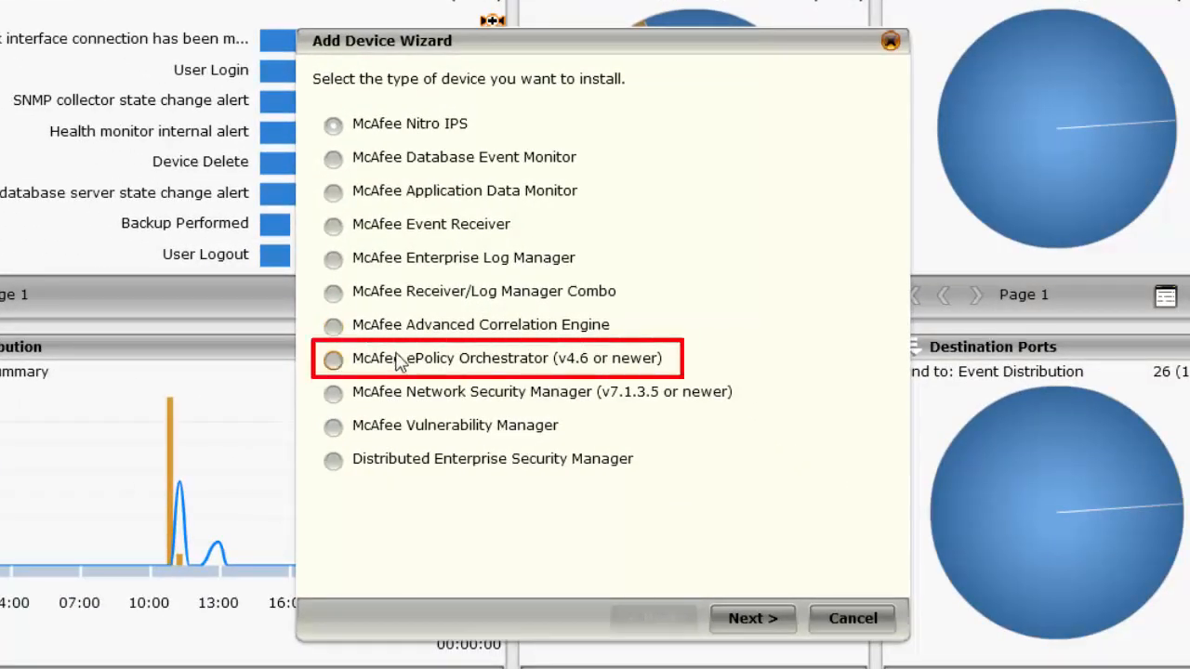
left_click(764, 610)
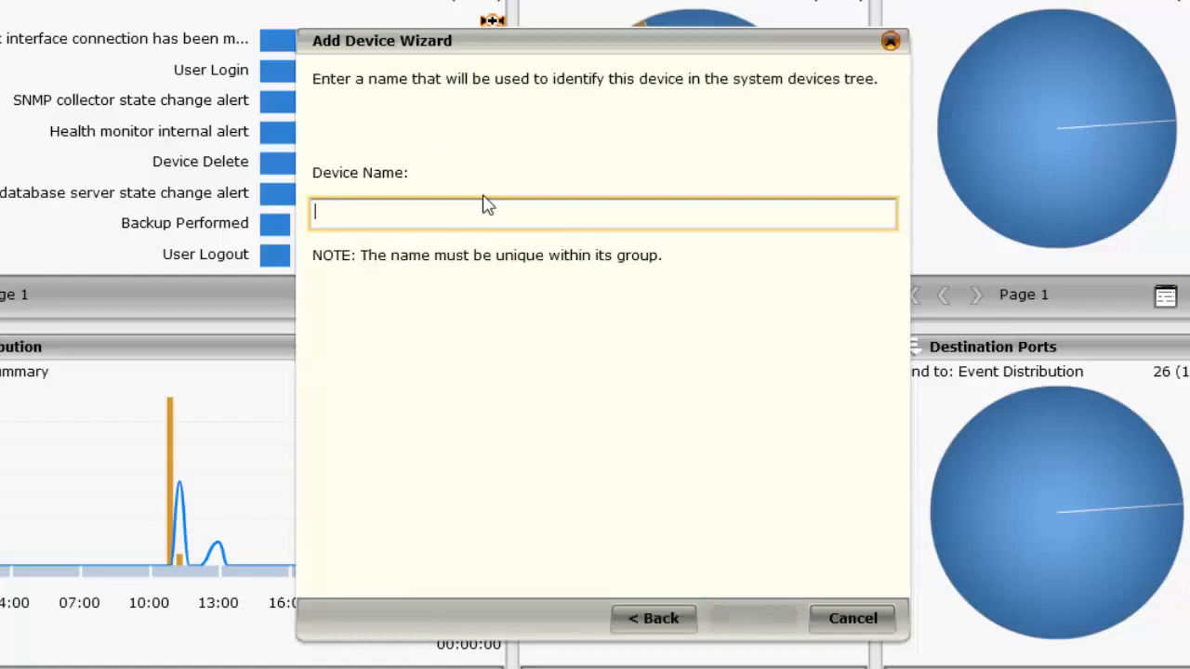
type("McAfee")
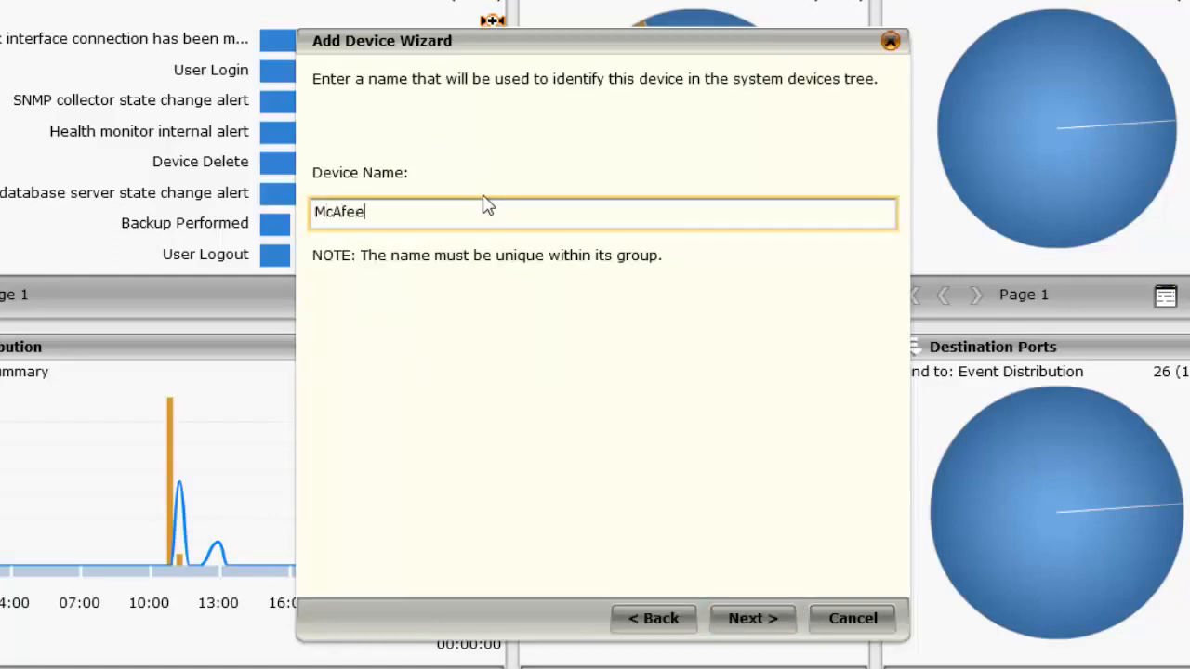
type(" ePO")
left_click(743, 620)
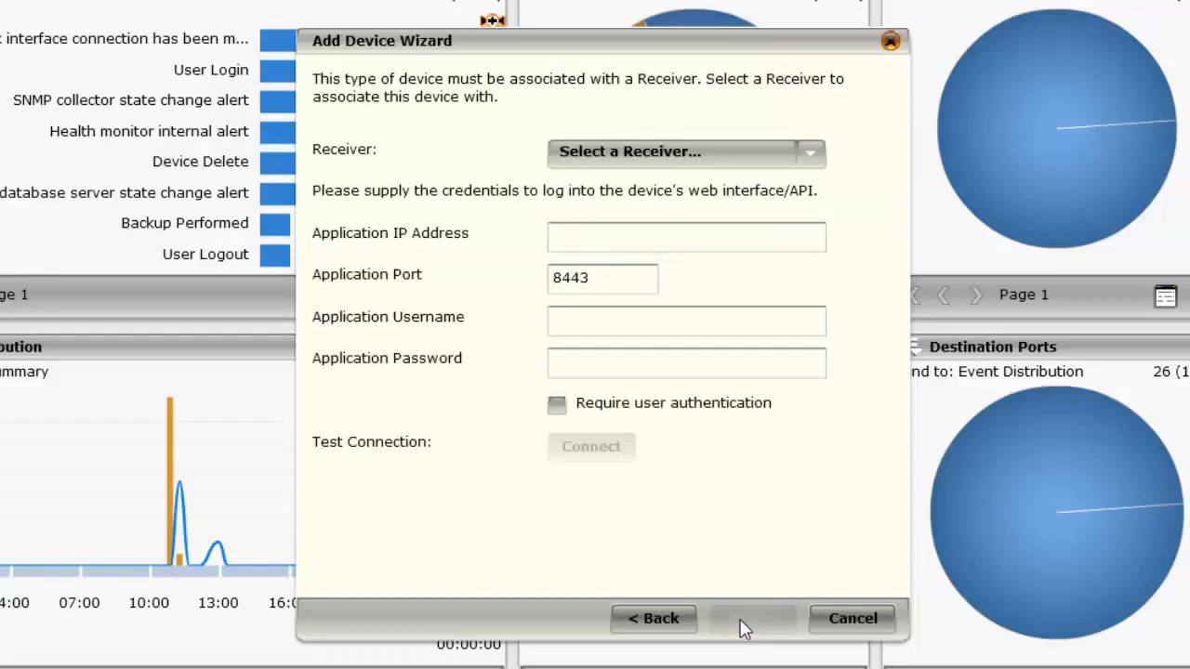
Use Local Receiver-ELM, application IP 192.168.1.50, port 8443, and the SIEMSVC login with its password.
left_click(627, 151)
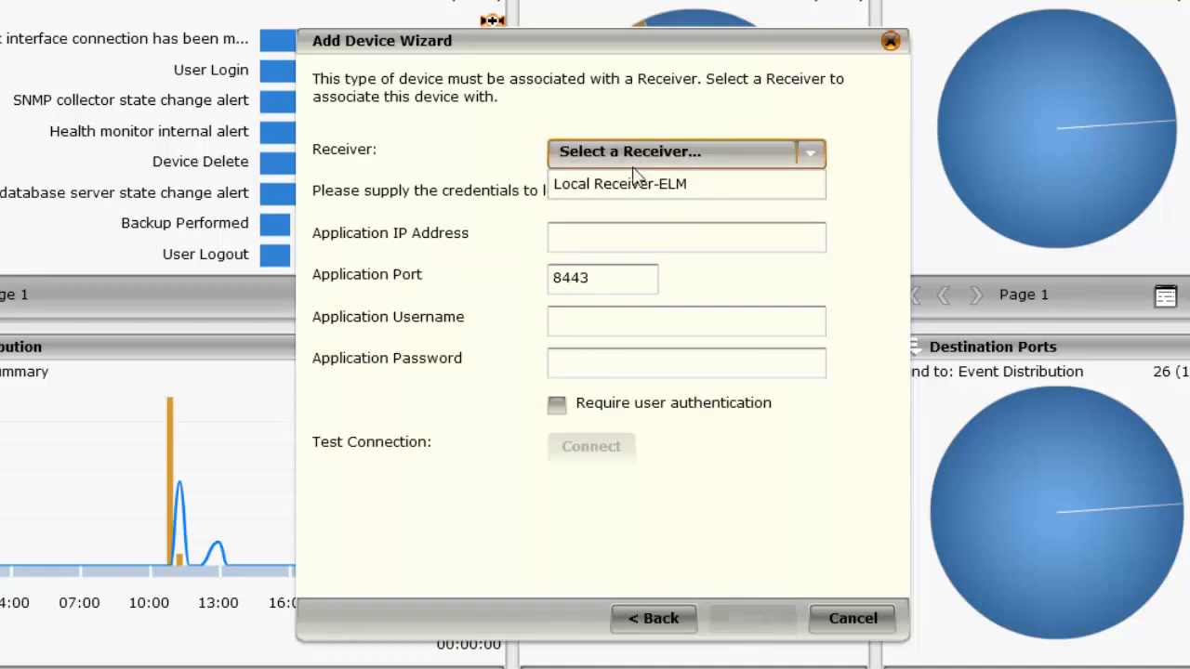
left_click(635, 183)
left_click(615, 240)
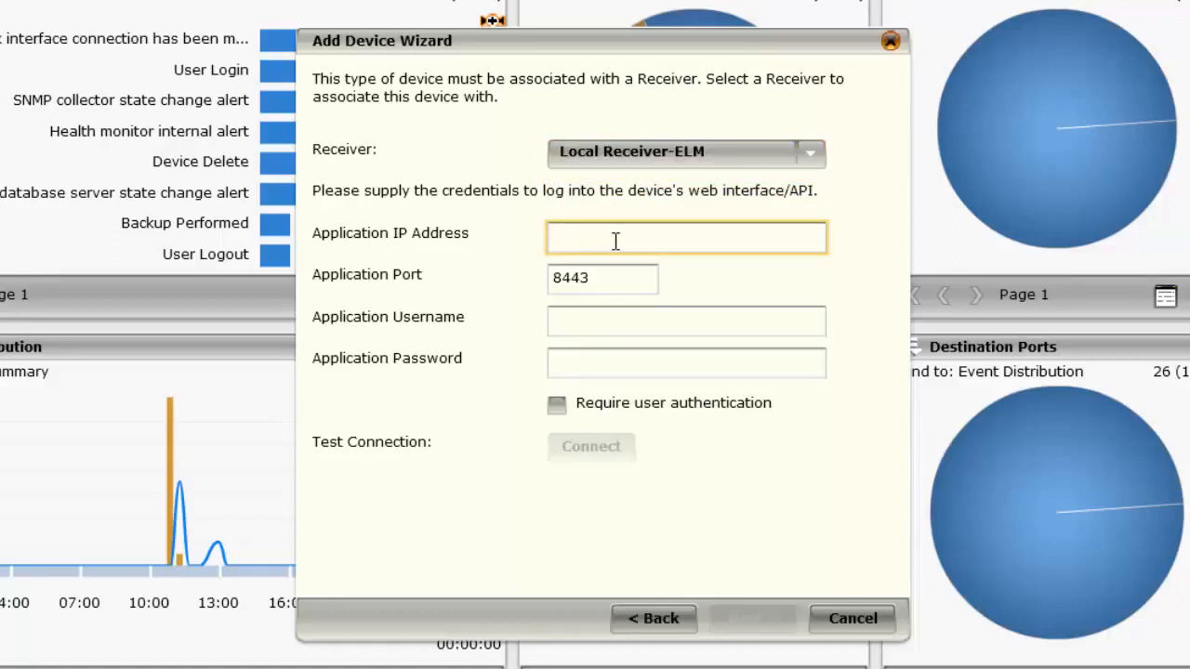
type("192.168.1.50")
key("Tab")
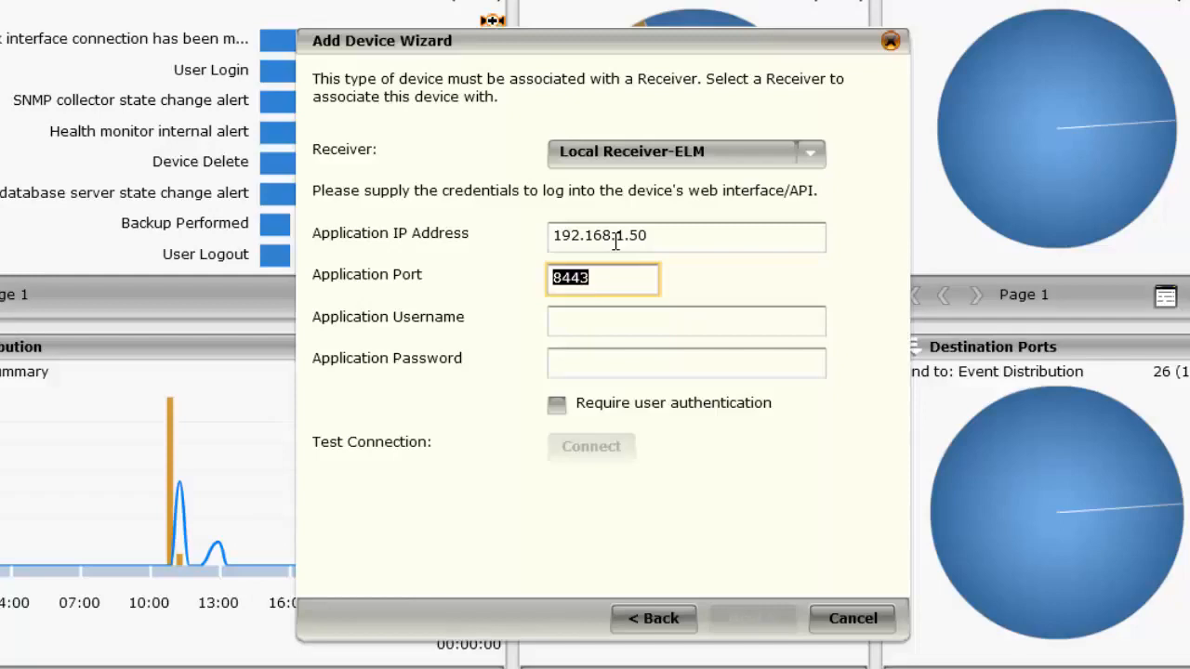
key("Tab")
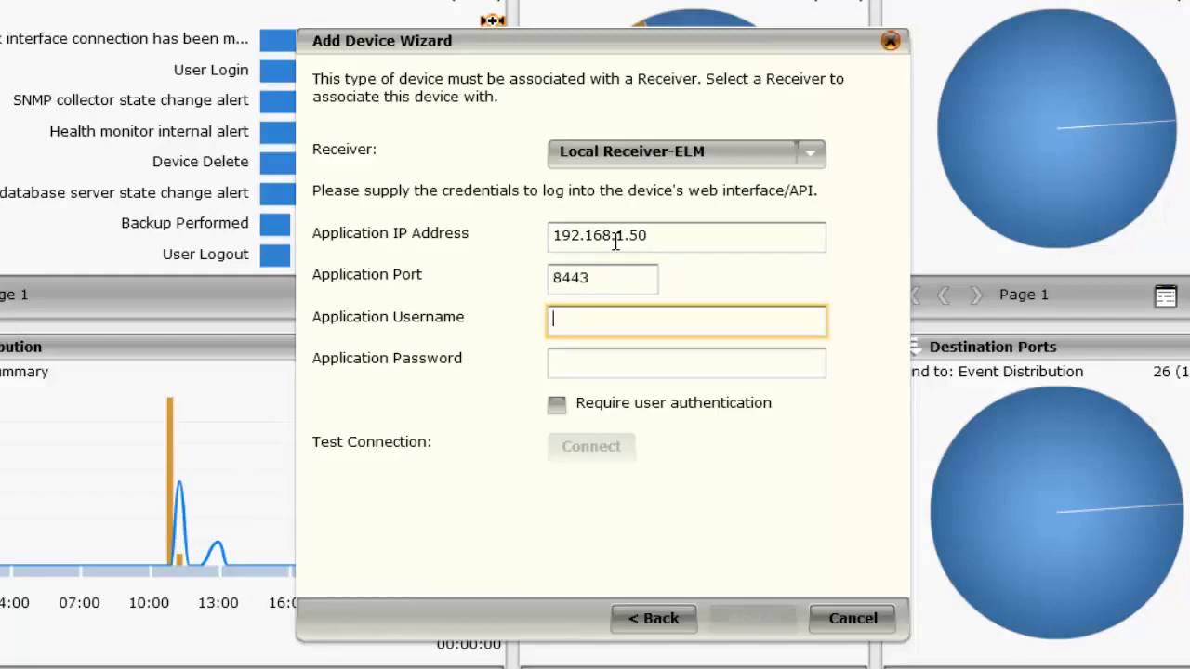
type("SIEMSVC")
key("Tab")
type("********")
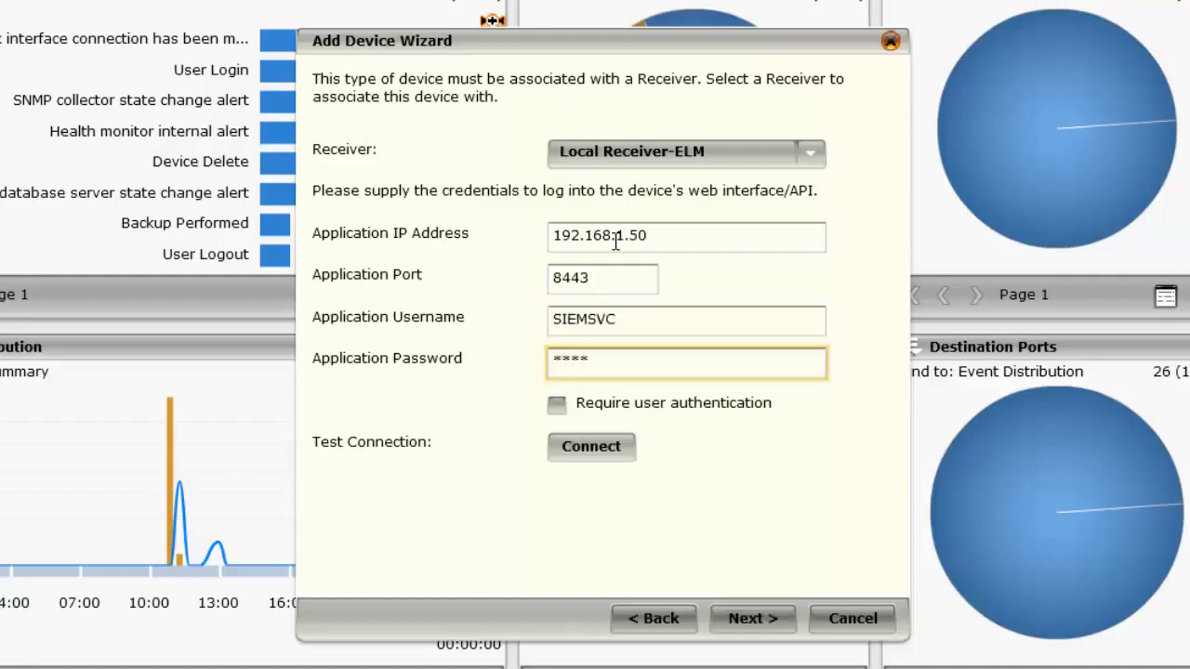
Require user authentication, confirm the ePO API connection test succeeds, and continue to database settings.
left_click(556, 405)
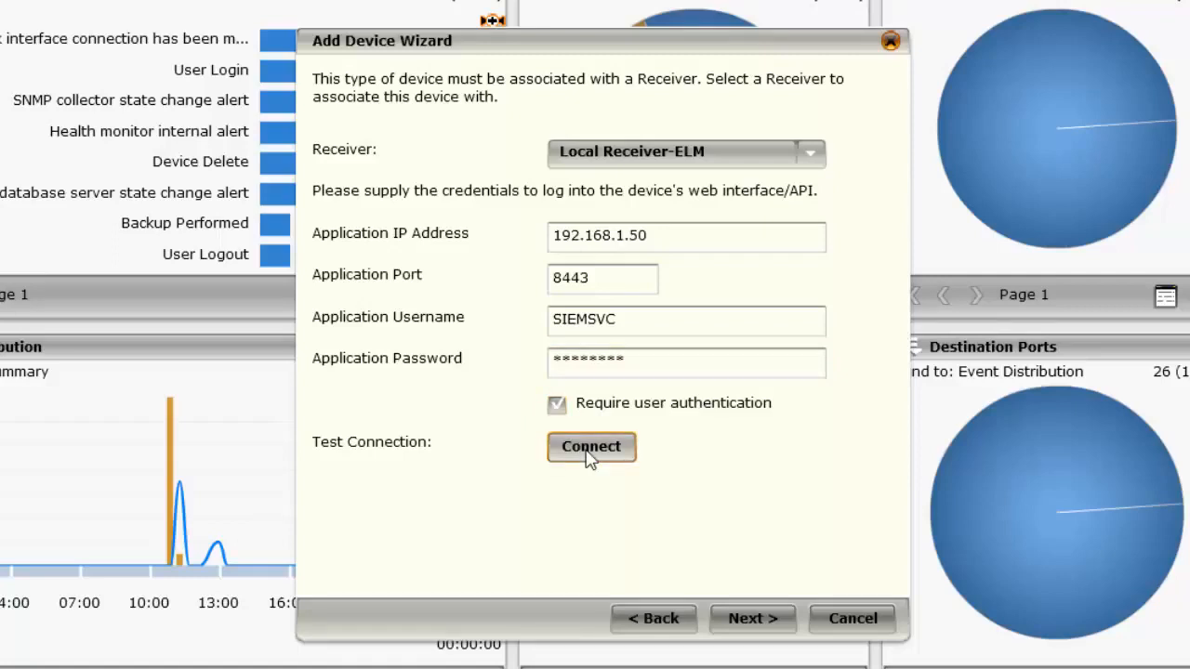
left_click(588, 448)
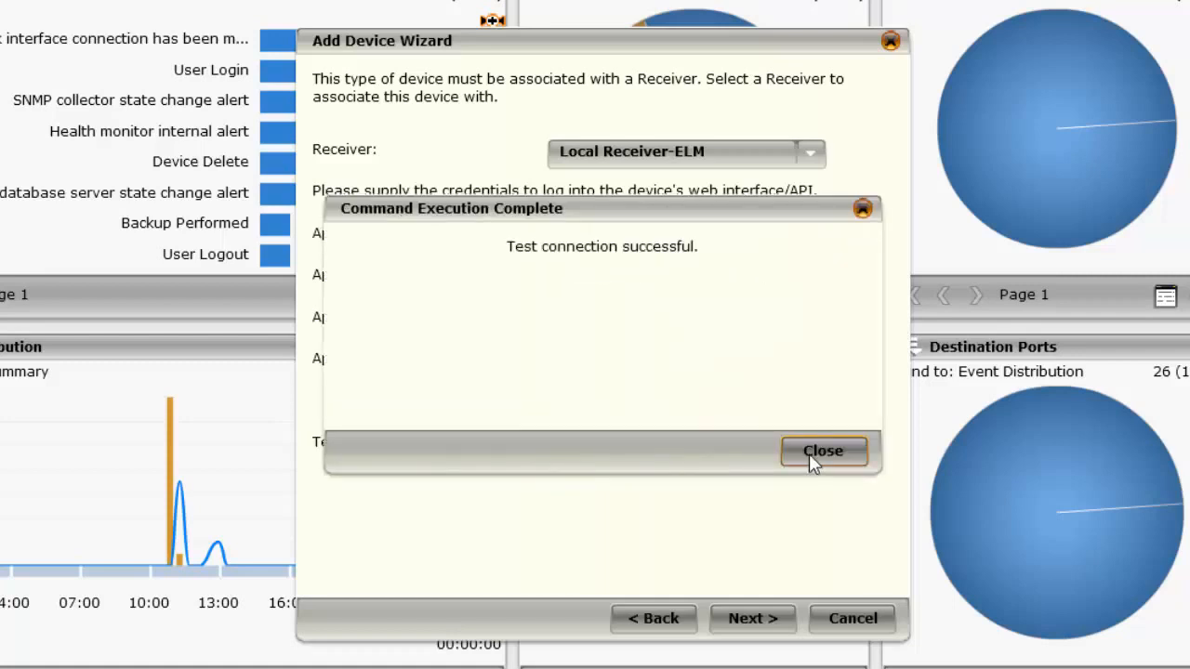
left_click(822, 452)
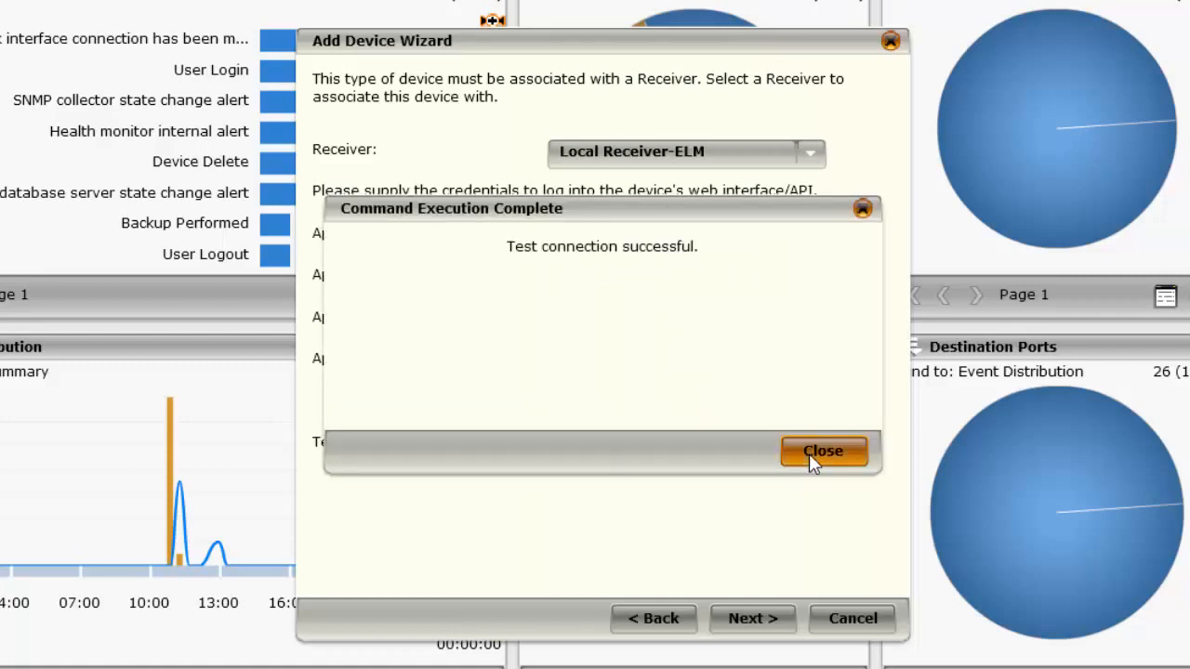
left_click(762, 629)
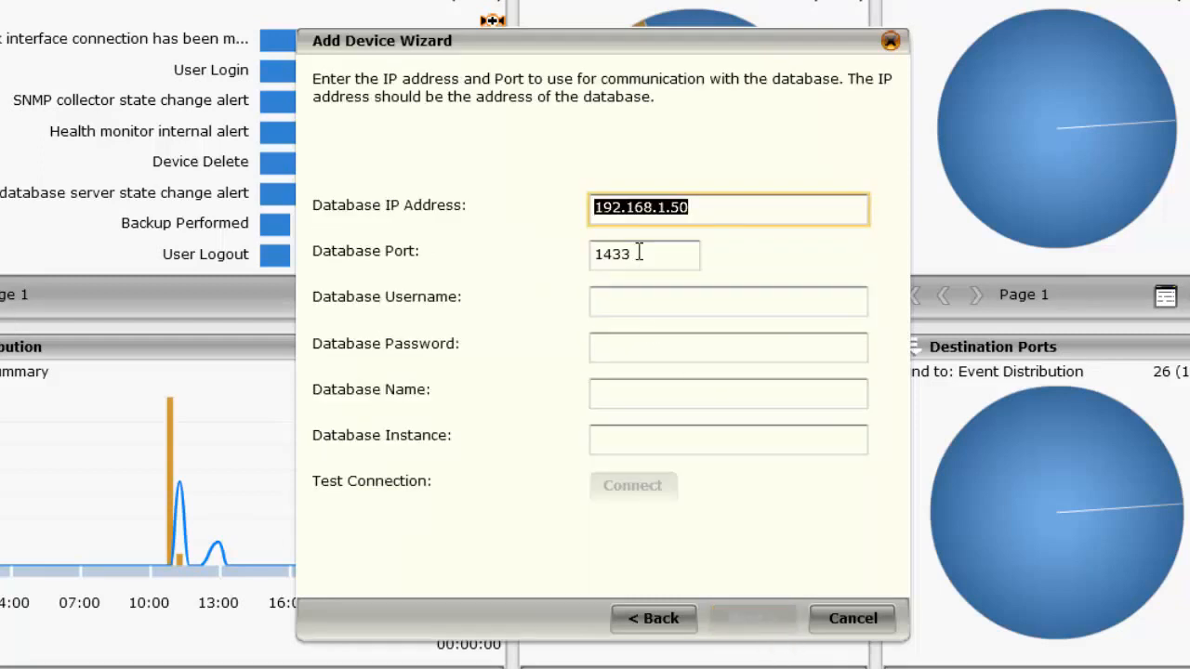
left_click(716, 215)
left_click(664, 257)
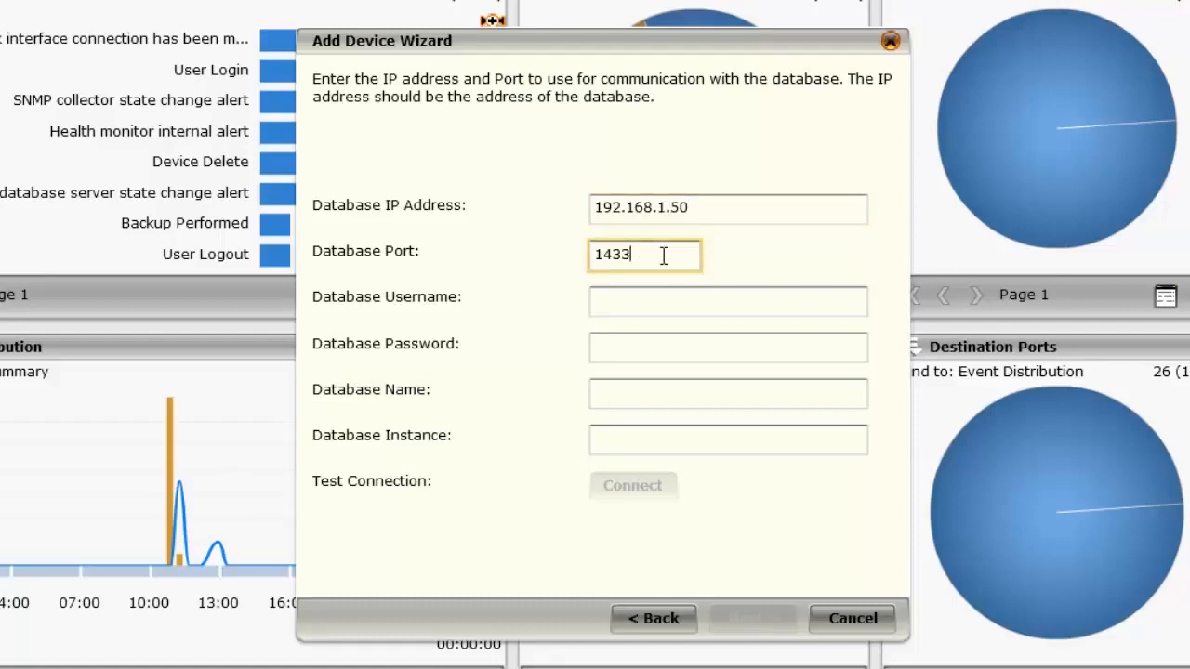
double_click(662, 256)
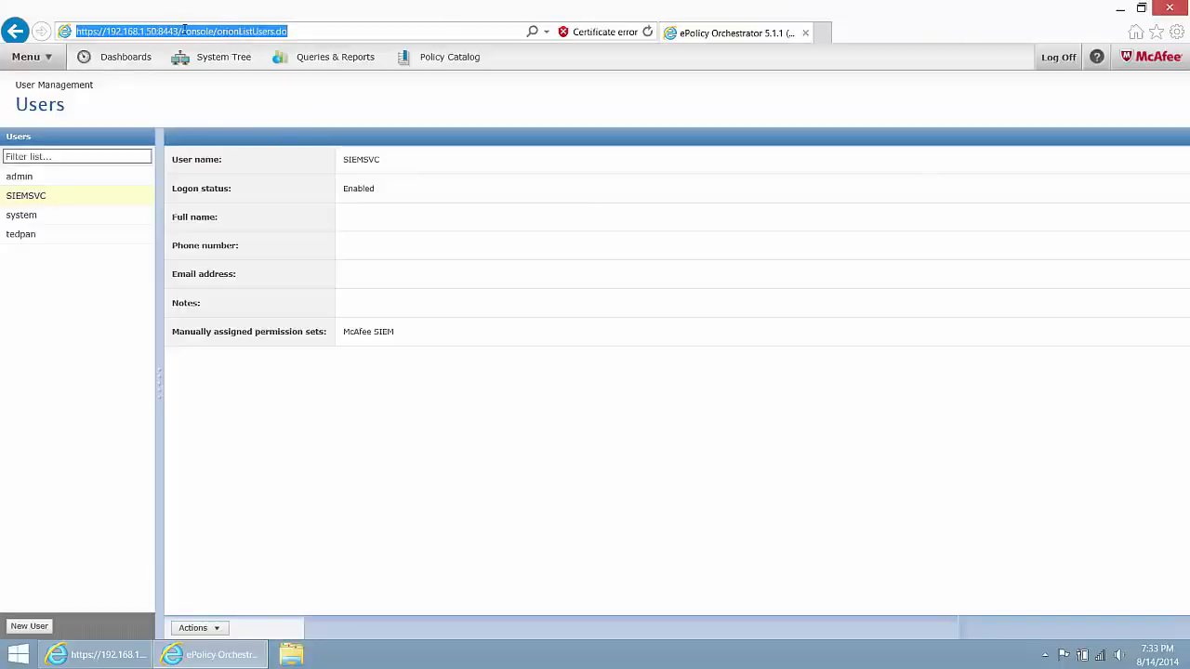
Open the ePO core/config page to look up the database settings.
left_click_drag(182, 31, 337, 40)
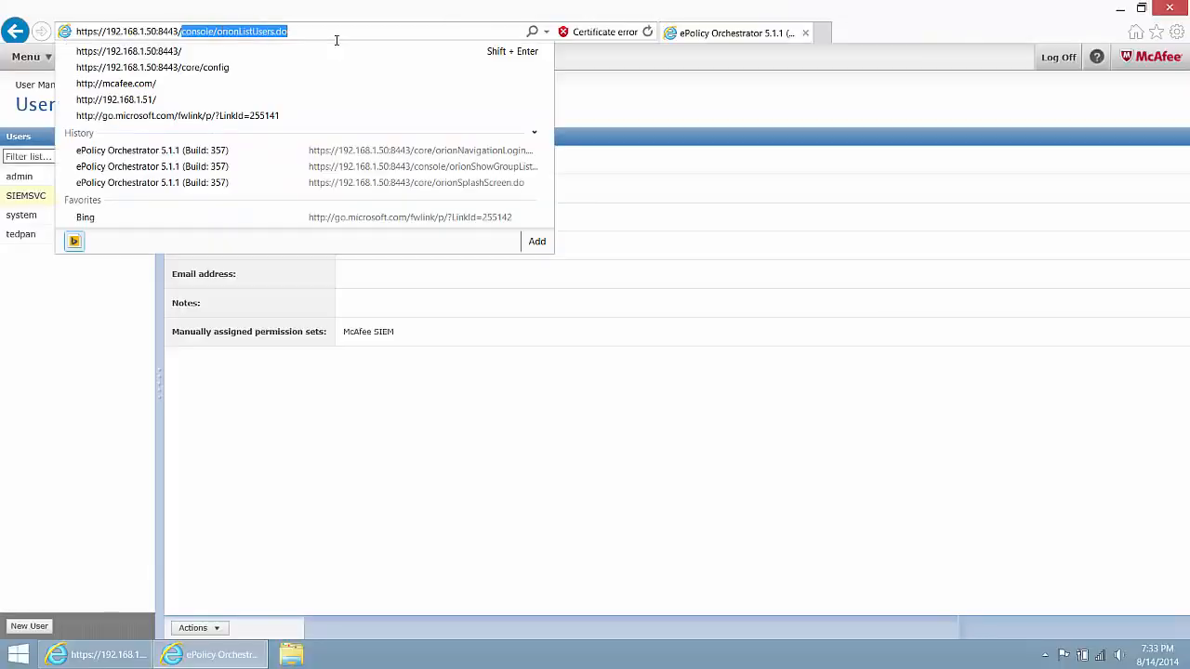
type("core")
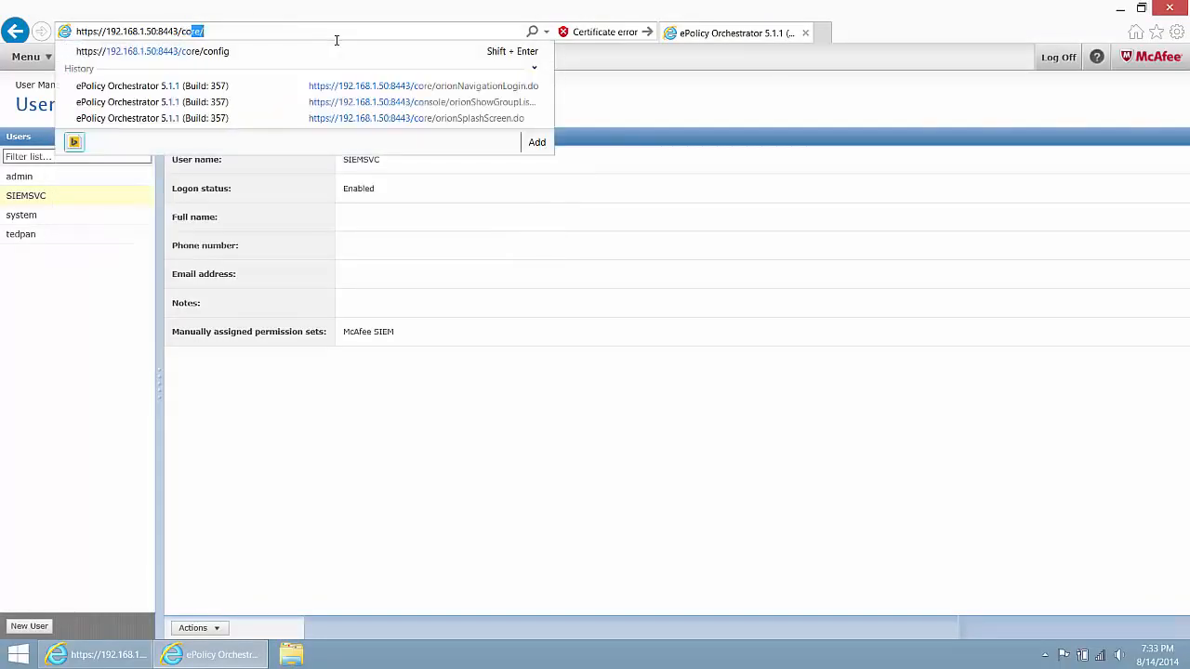
type("/config")
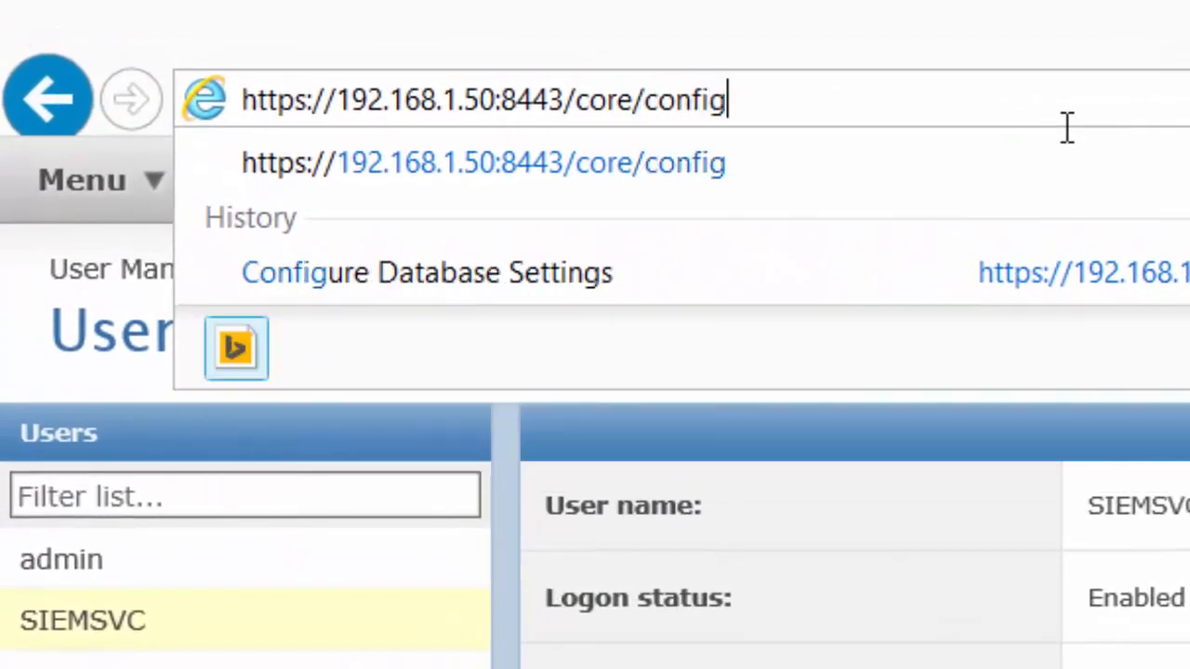
key("Return")
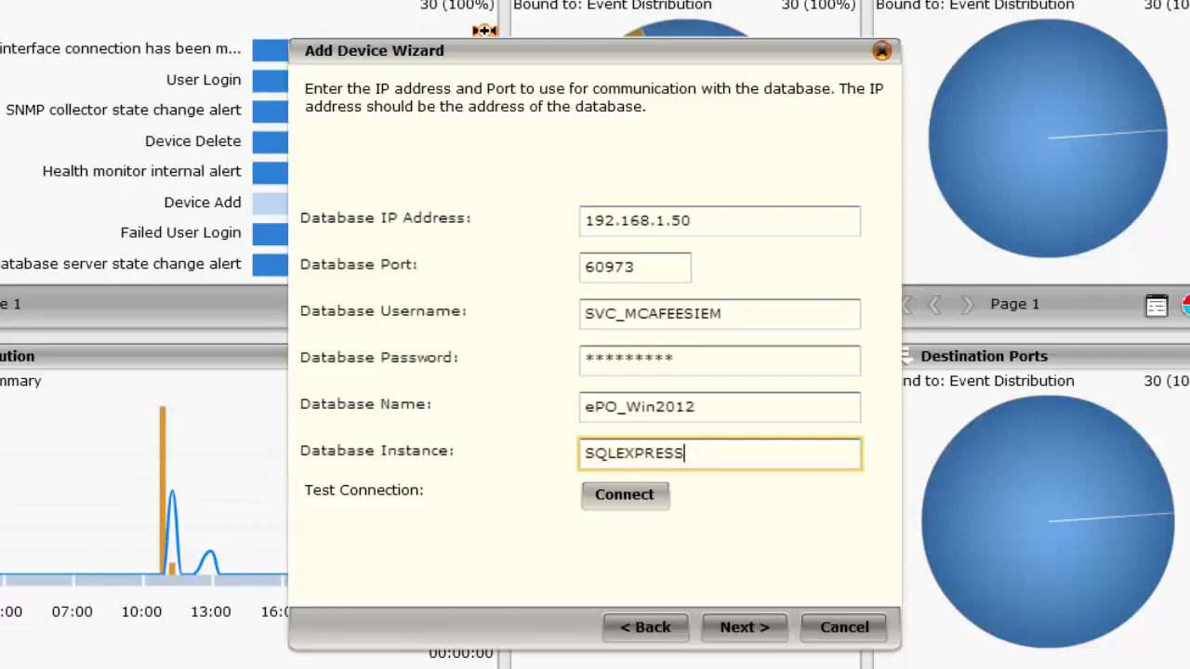
Test the ePO database connection and add the McAfee ePO device.
left_click(626, 498)
left_click(760, 632)
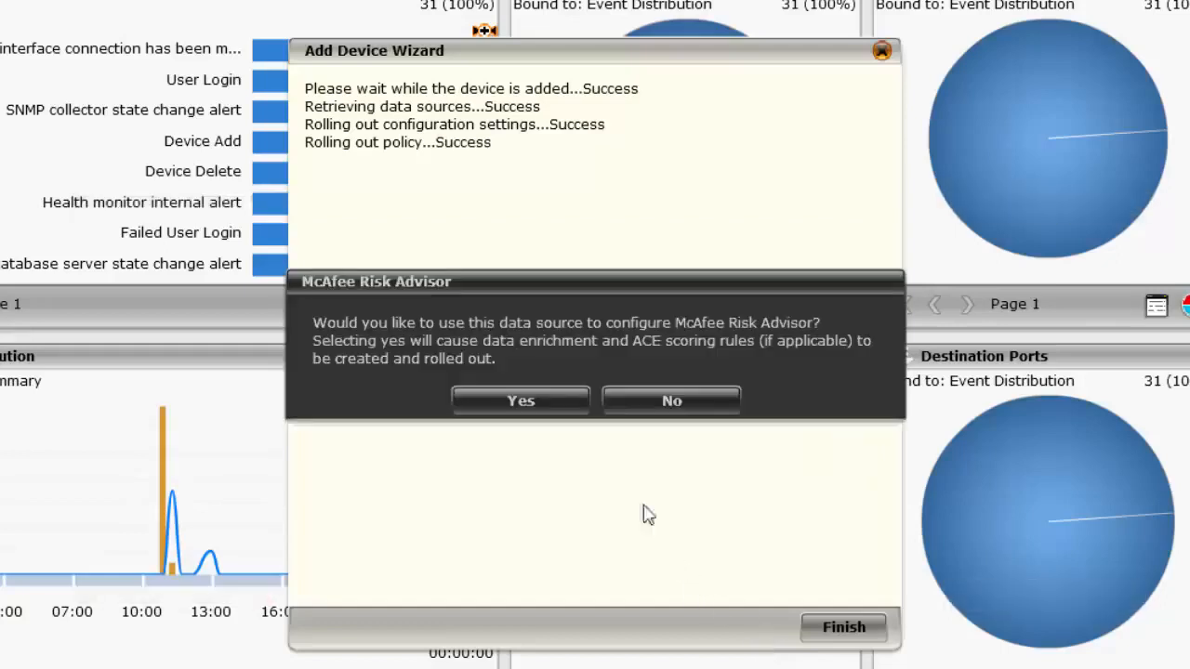
Accept McAfee Risk Advisor use, dismiss the already-enabled error, and finish the wizard.
left_click(488, 404)
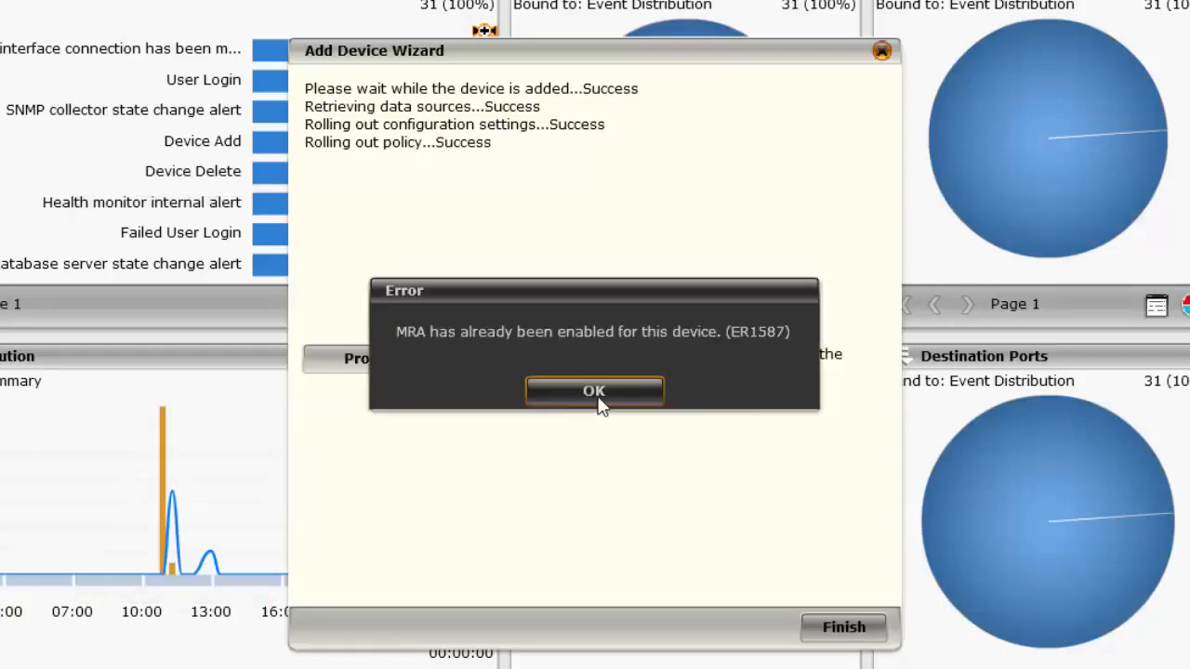
left_click(595, 395)
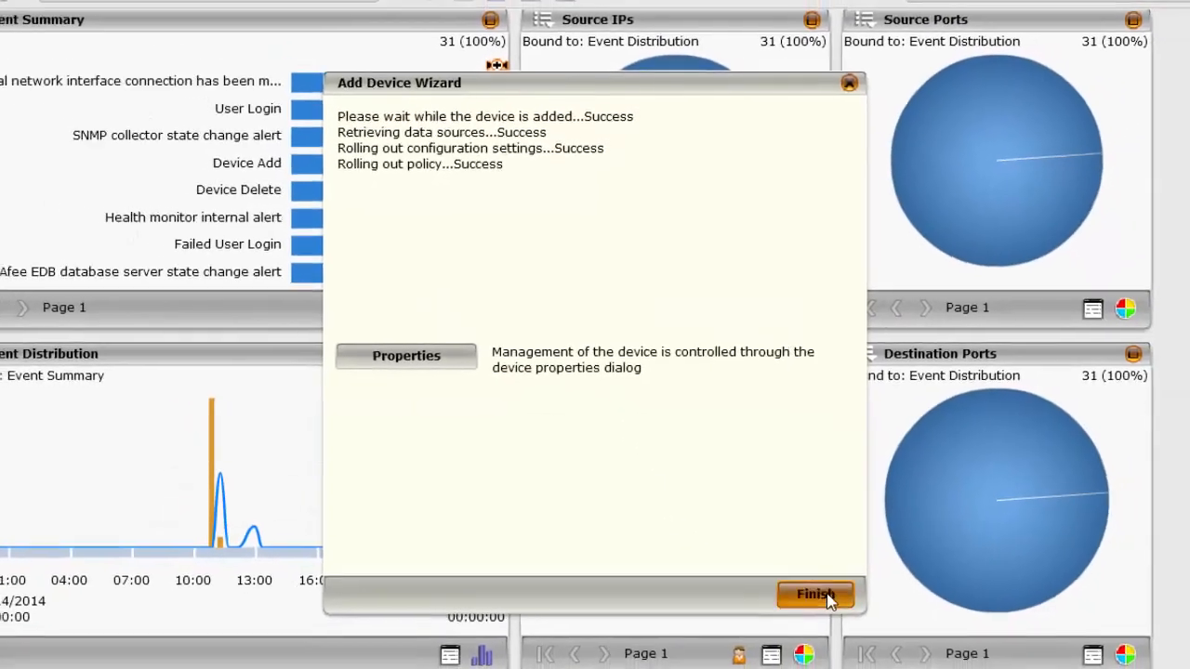
left_click(825, 598)
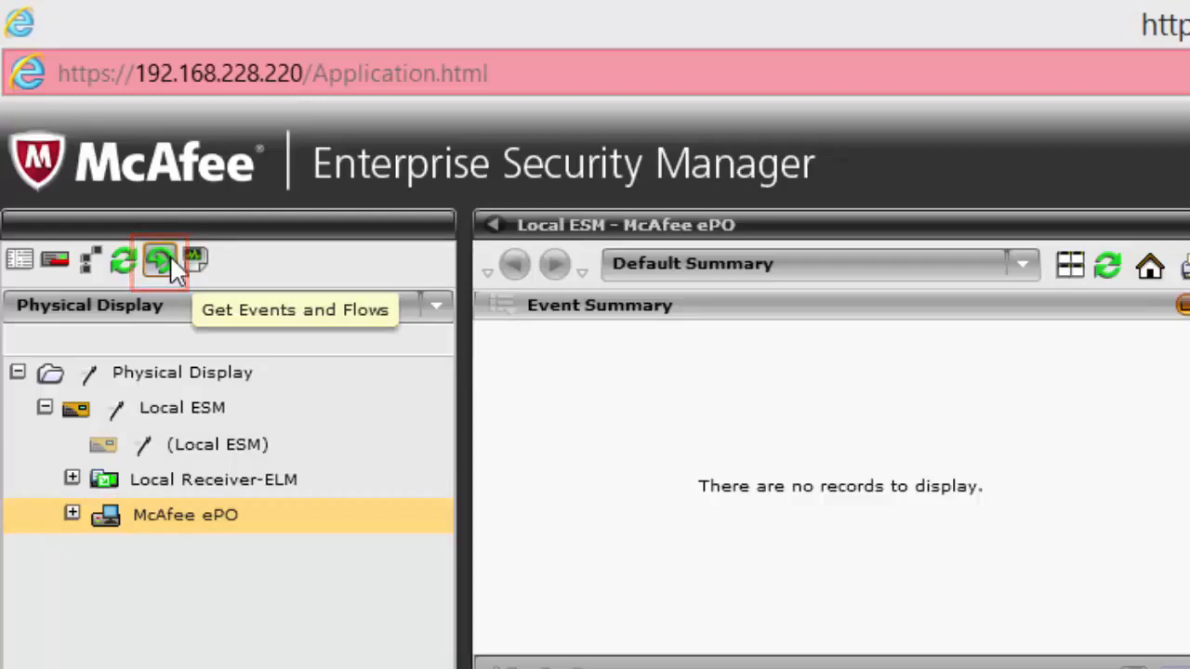
Retrieve events and flows from Local Receiver-ELM, then close the retrieval window when finished.
left_click(169, 258)
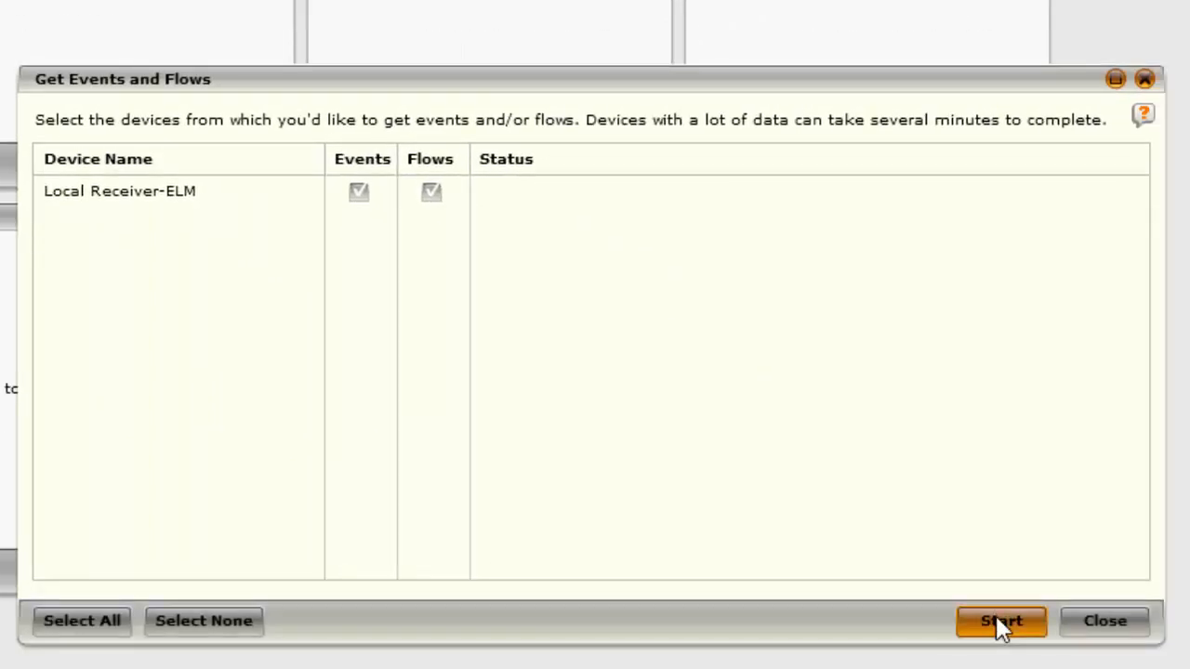
left_click(1001, 623)
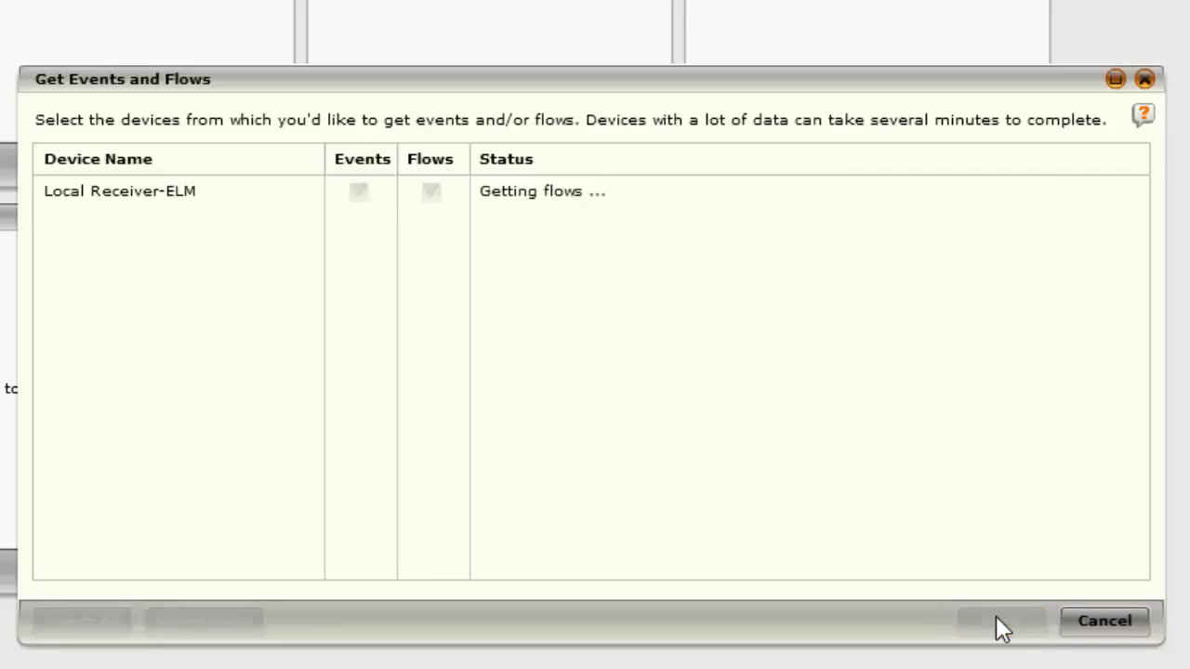
left_click(1104, 621)
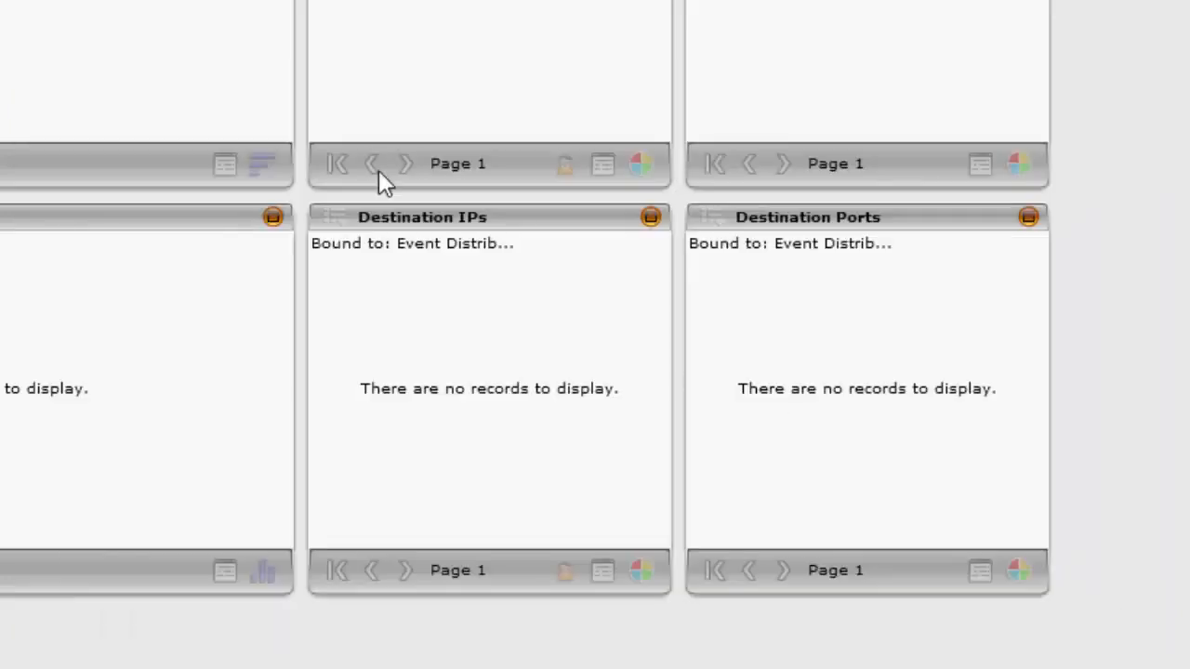